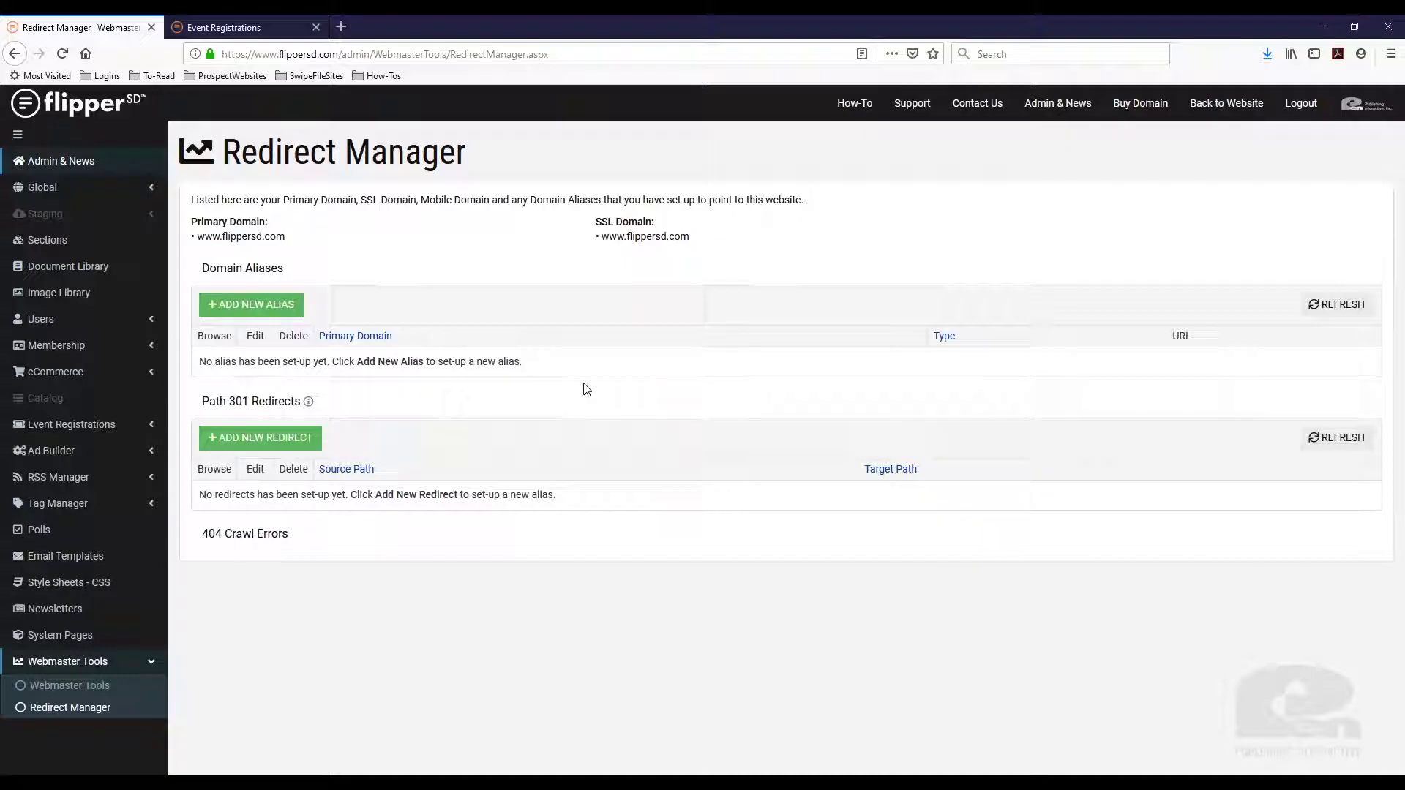
- Copy the flippersitedeveloper.com address from the private Firefox window and return to the Redirect Manager window
{"action": "left_click", "coordinate": [565, 743]}
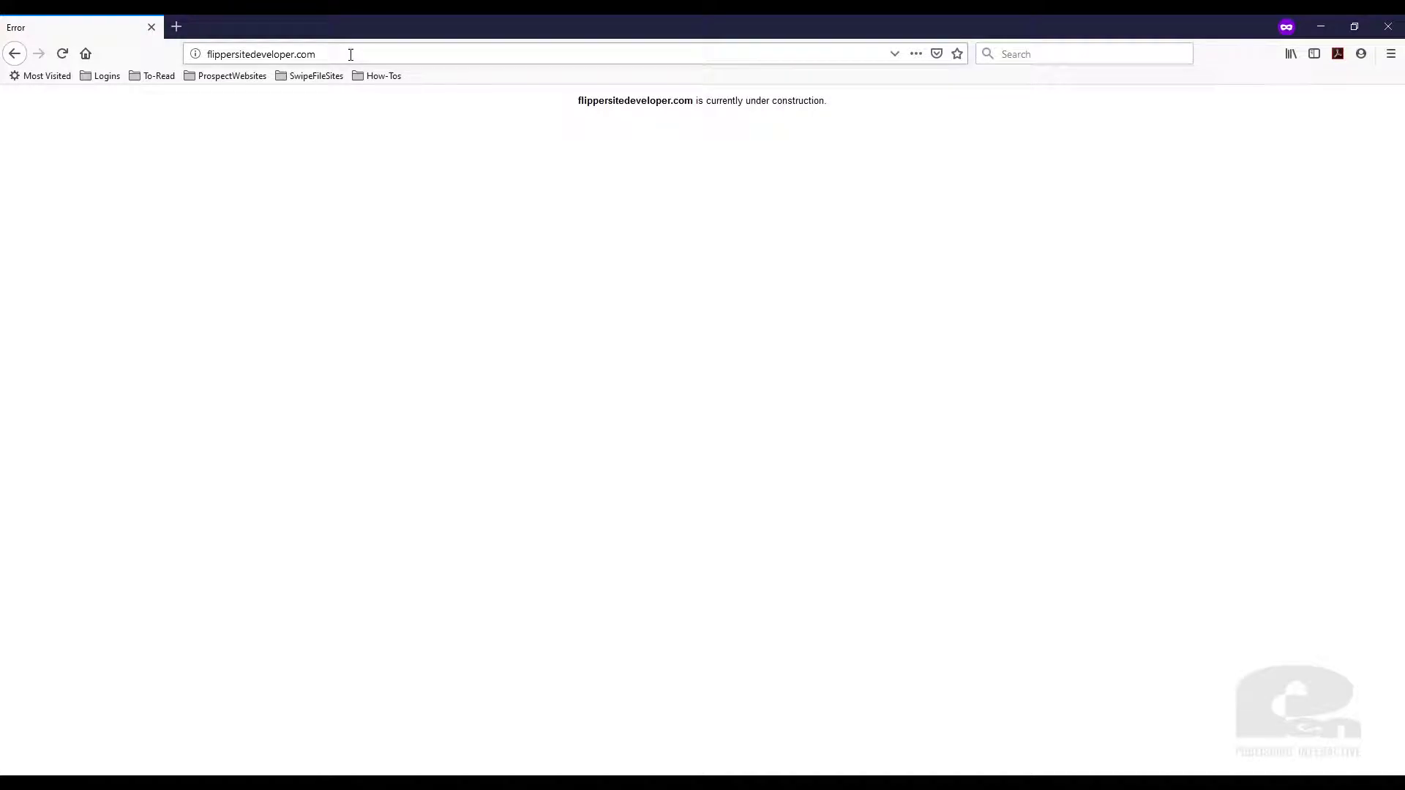
{"action": "left_click", "coordinate": [349, 53]}
{"action": "key", "text": "ctrl+c"}
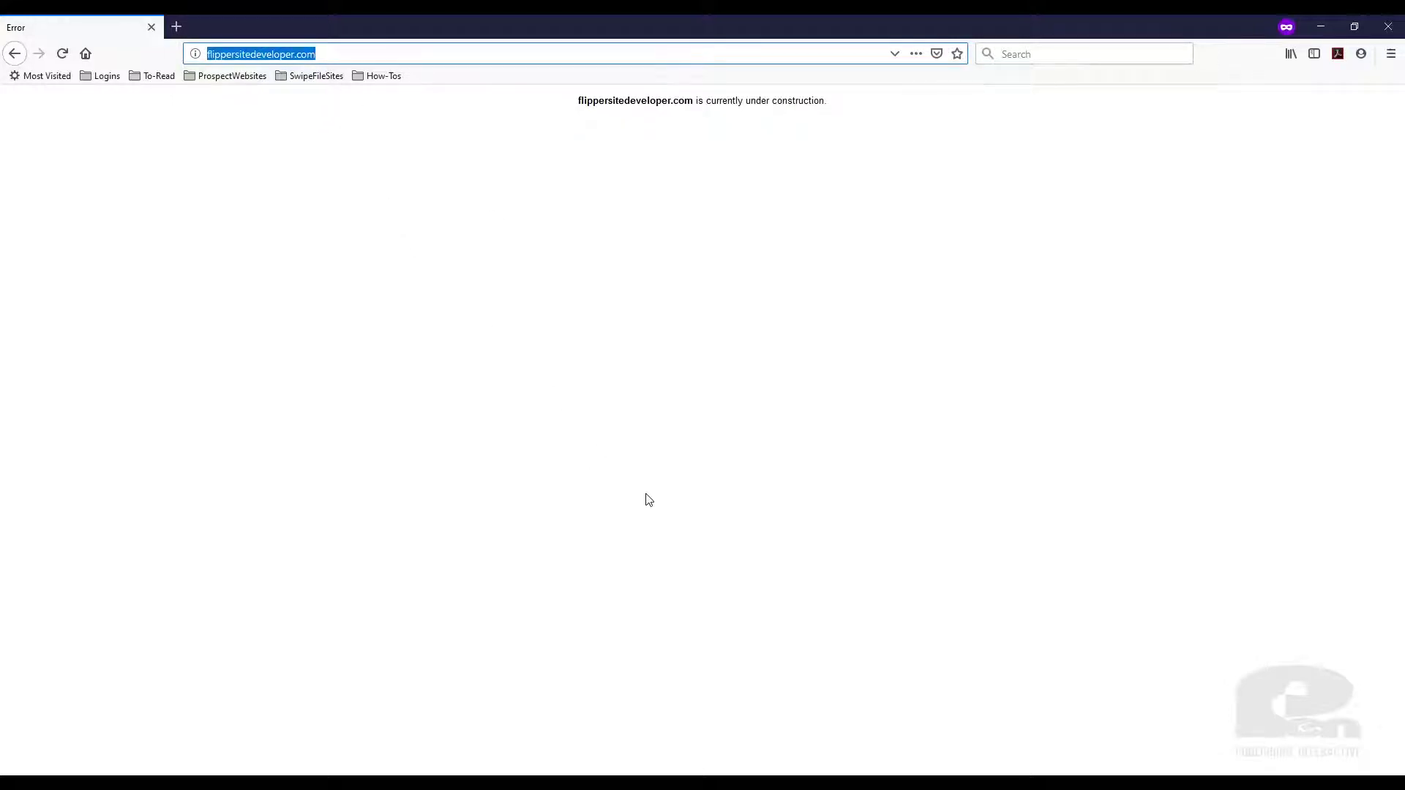
{"action": "left_click", "coordinate": [520, 783]}
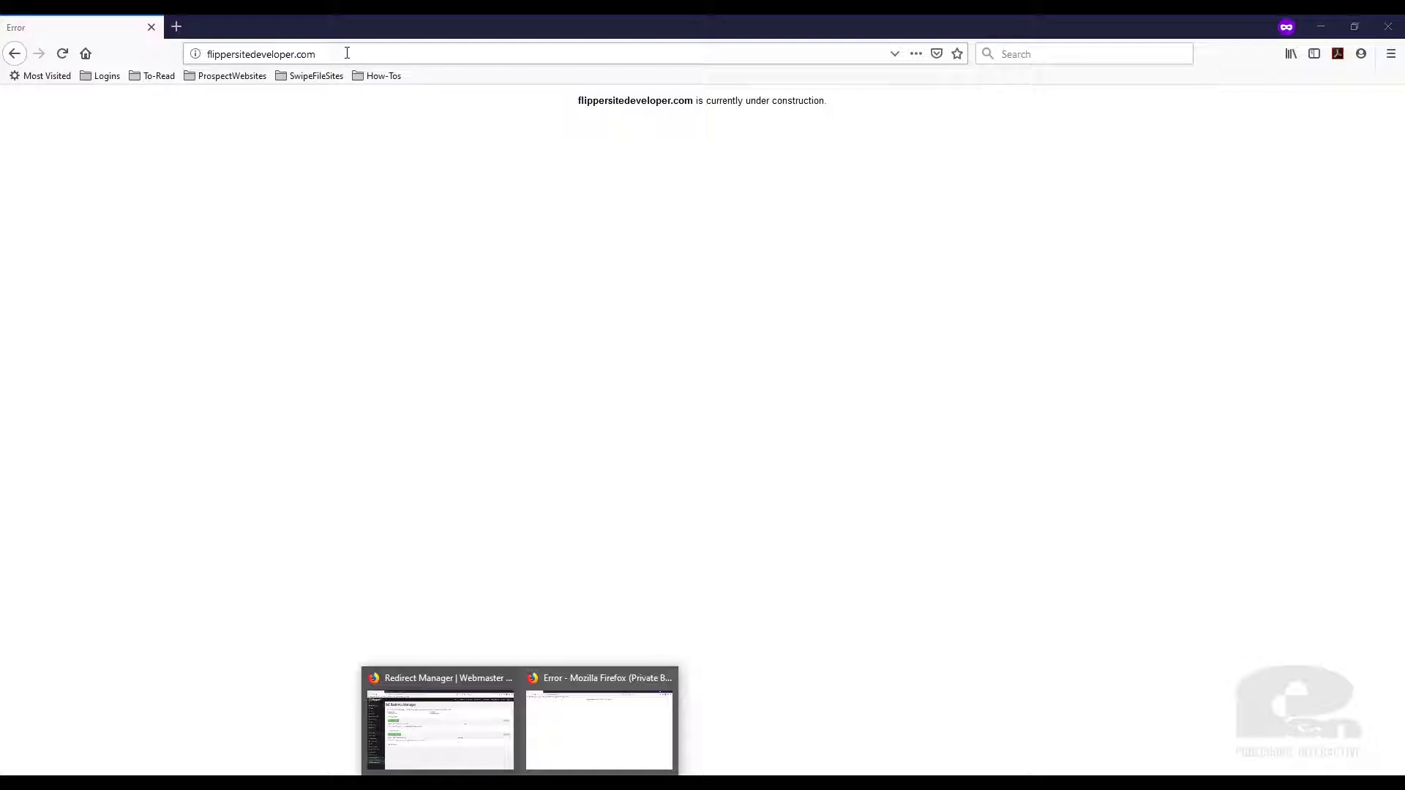
{"action": "left_click", "coordinate": [488, 706]}
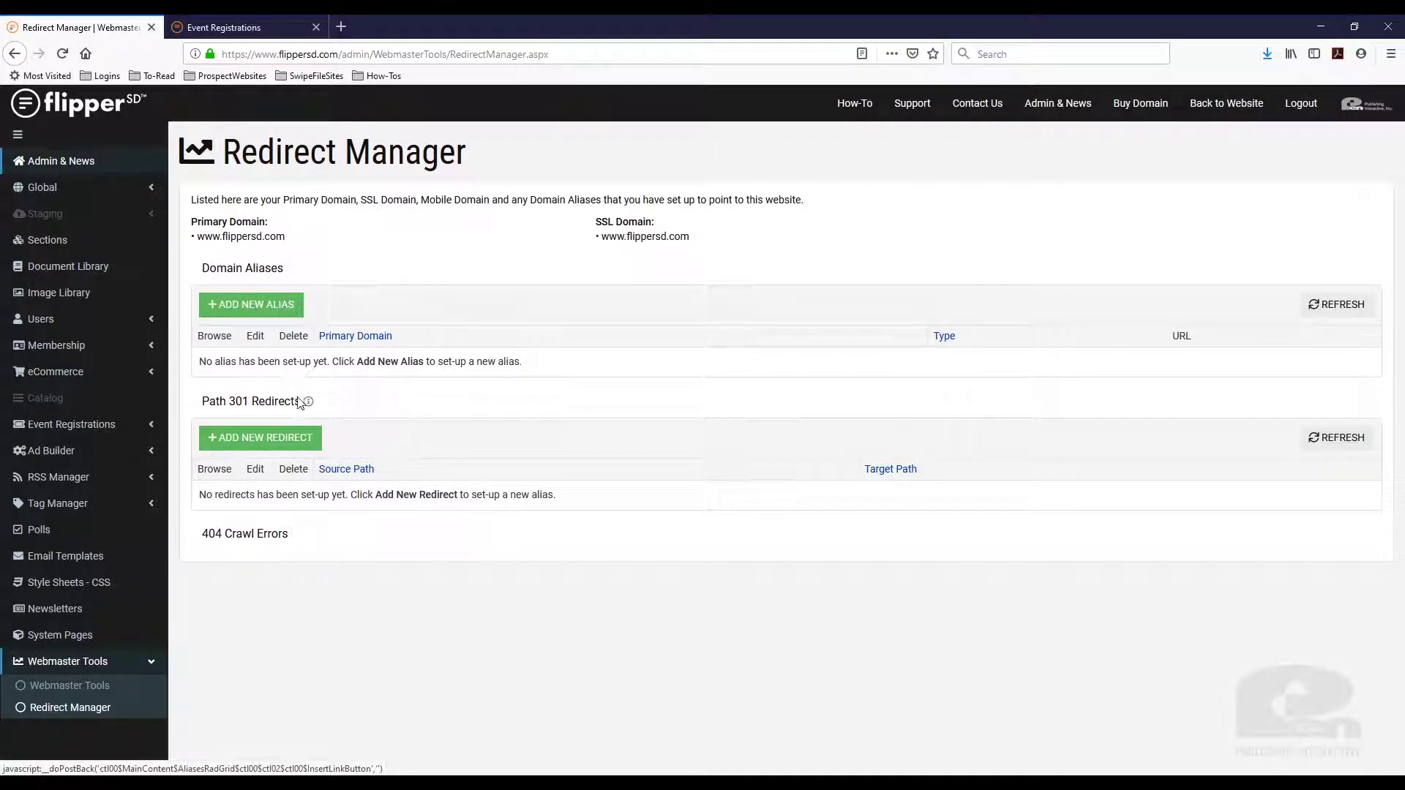
{"action": "left_click", "coordinate": [254, 304]}
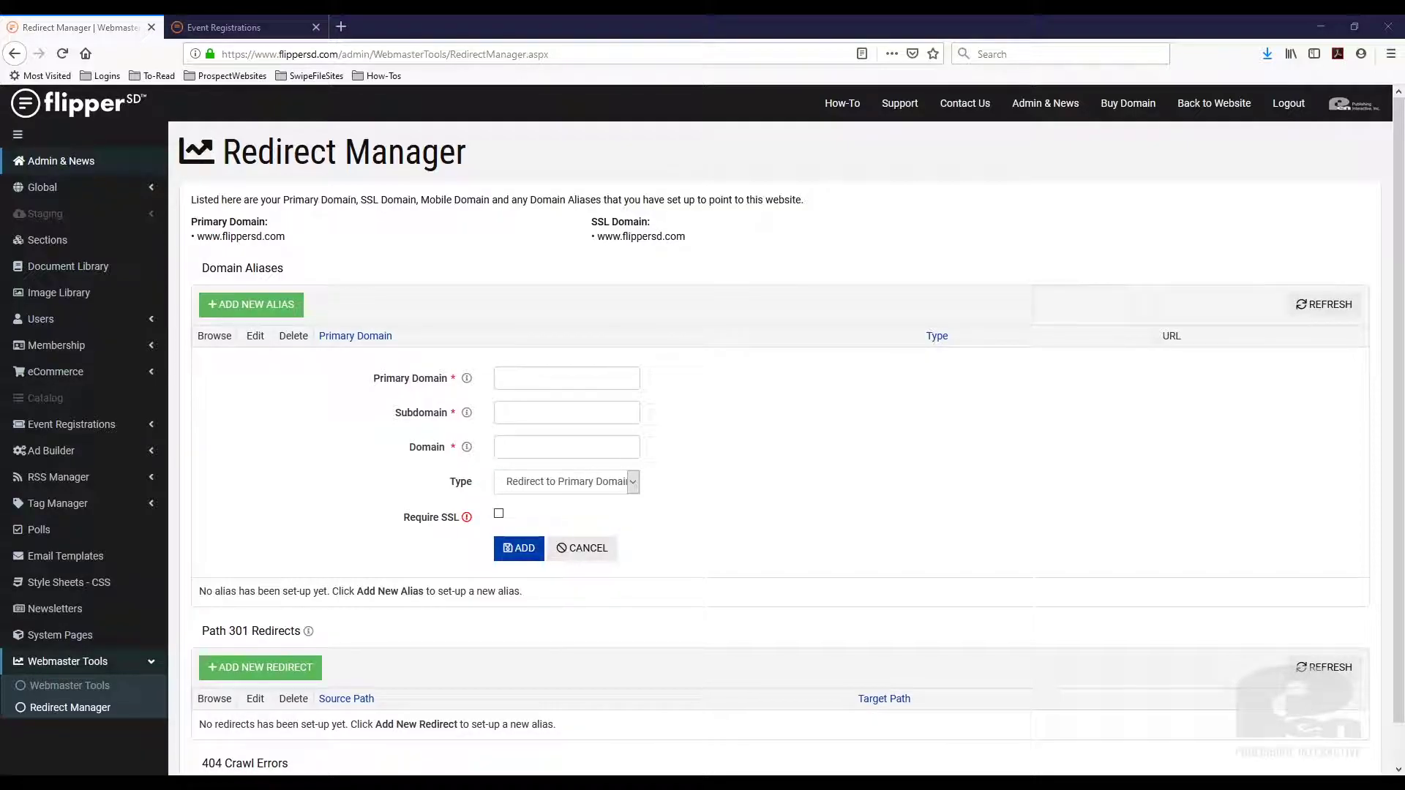
{"action": "left_click", "coordinate": [571, 382]}
{"action": "key", "text": "ctrl+v"}
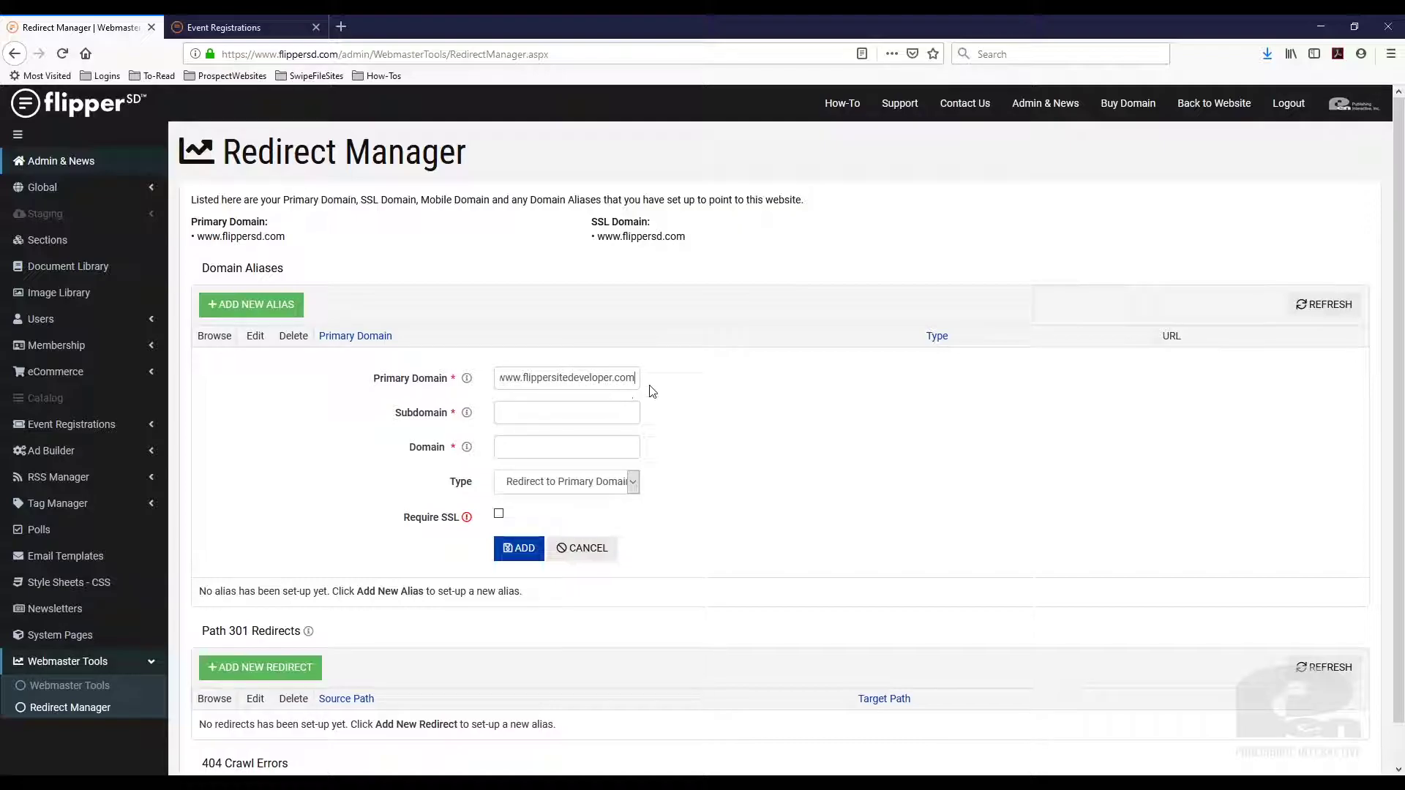
{"action": "left_click", "coordinate": [562, 413]}
{"action": "double_click", "coordinate": [518, 376]}
{"action": "left_click", "coordinate": [536, 447]}
{"action": "left_click_drag", "start_coordinate": [523, 377], "coordinate": [688, 380]}
{"action": "key", "text": "ctrl+c"}
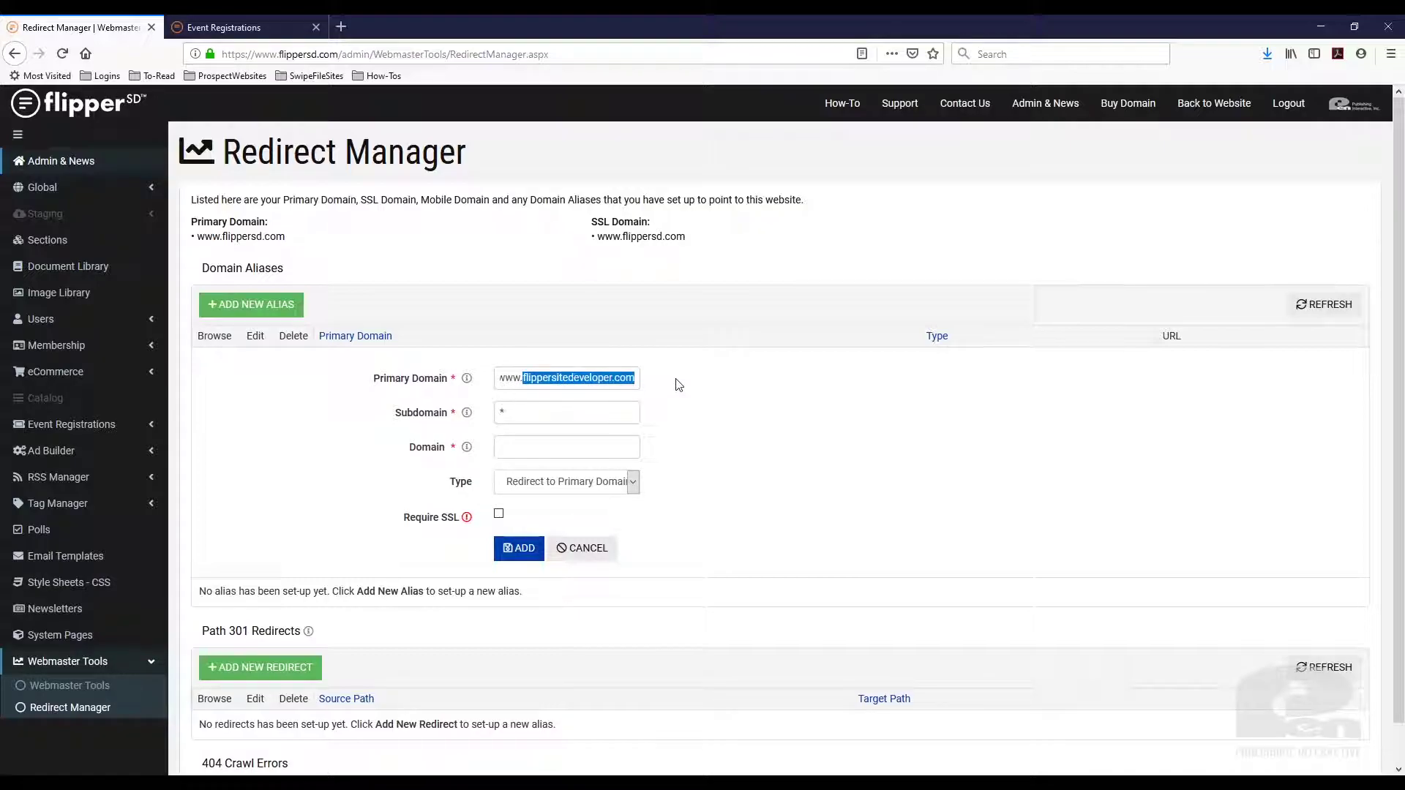
{"action": "left_click", "coordinate": [507, 446]}
{"action": "key", "text": "ctrl+v"}
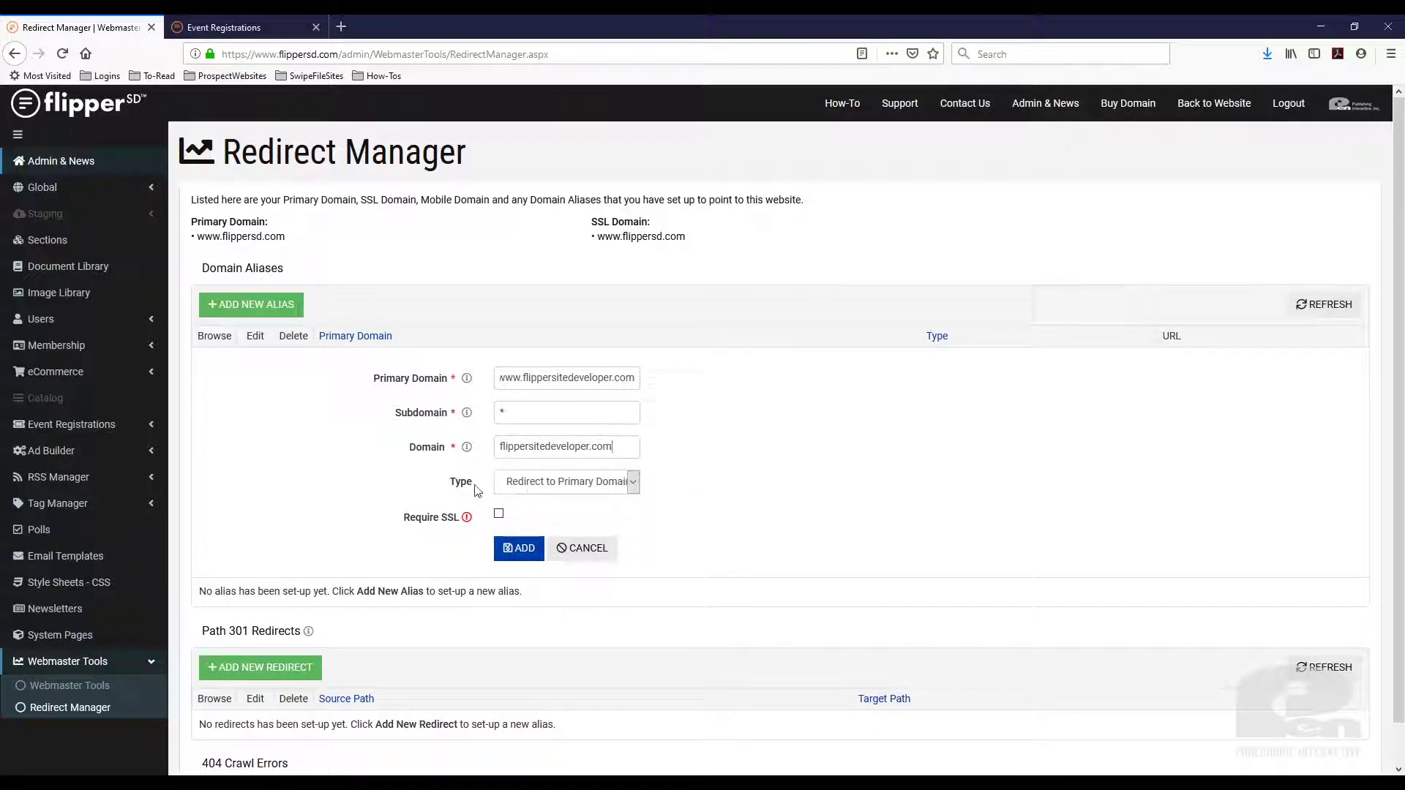
{"action": "left_click", "coordinate": [631, 485]}
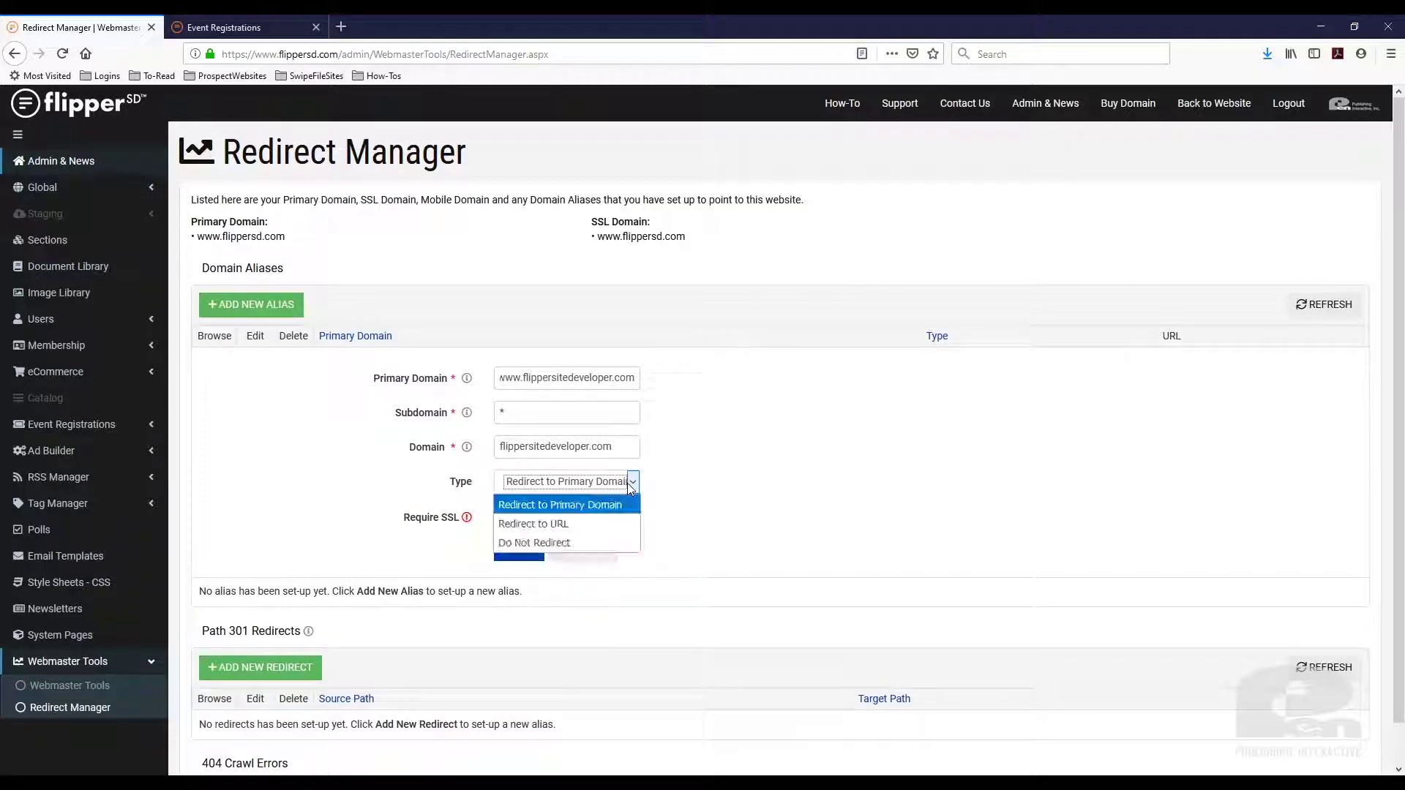
{"action": "left_click", "coordinate": [599, 525]}
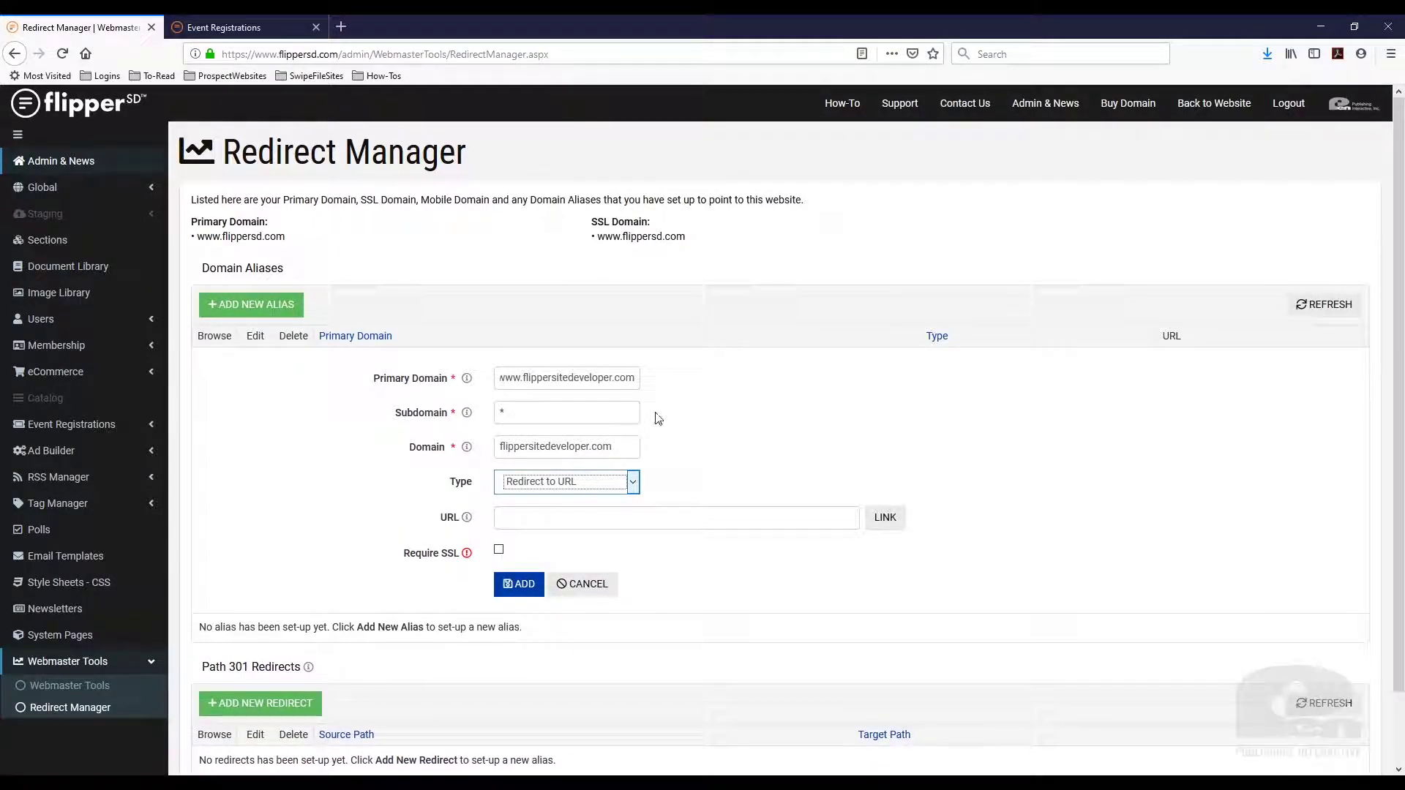
{"action": "left_click", "coordinate": [884, 517]}
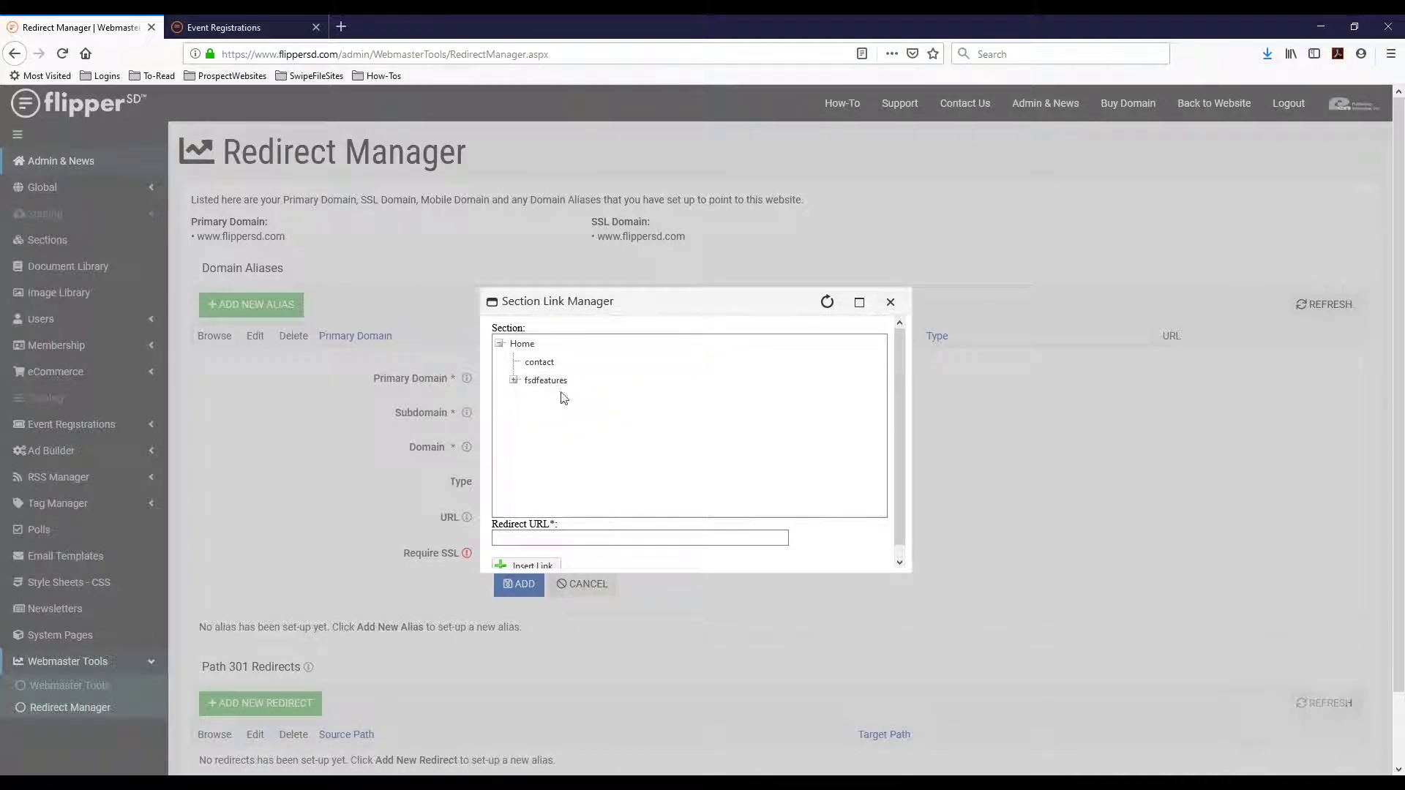
{"action": "left_click", "coordinate": [514, 379]}
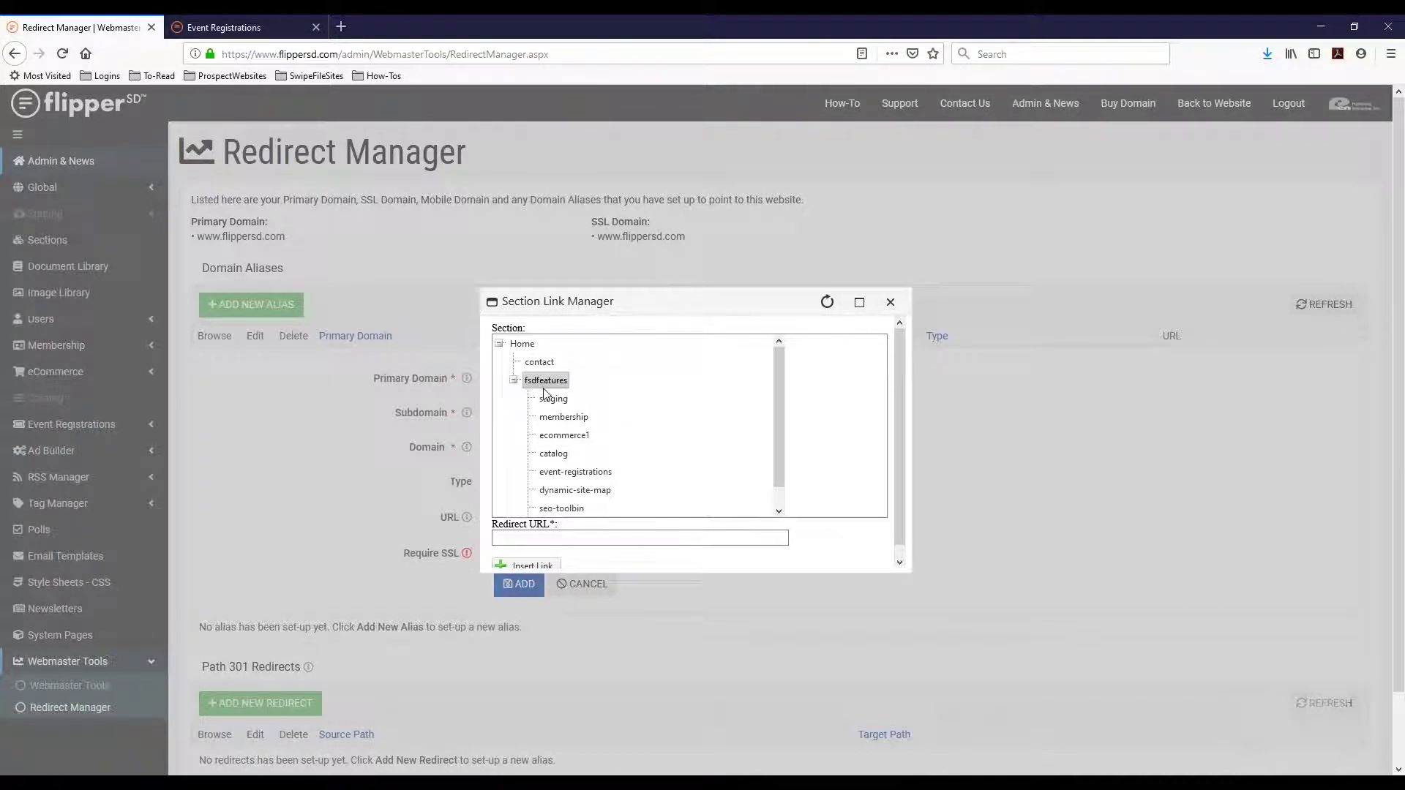
{"action": "left_click", "coordinate": [539, 362]}
{"action": "left_click", "coordinate": [890, 301]}
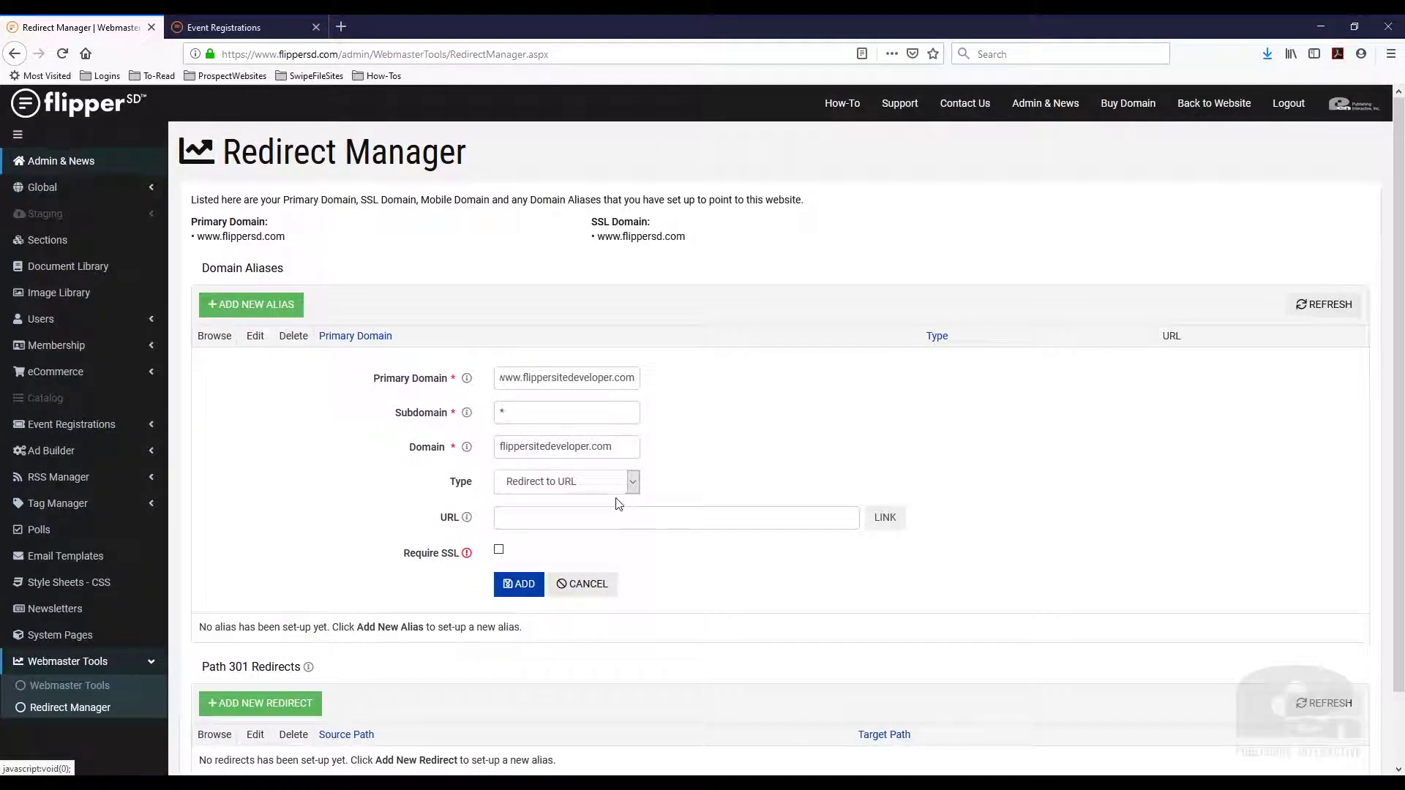
- Set the alias type to Redirect to Primary Domain and add the alias
{"action": "left_click", "coordinate": [625, 480]}
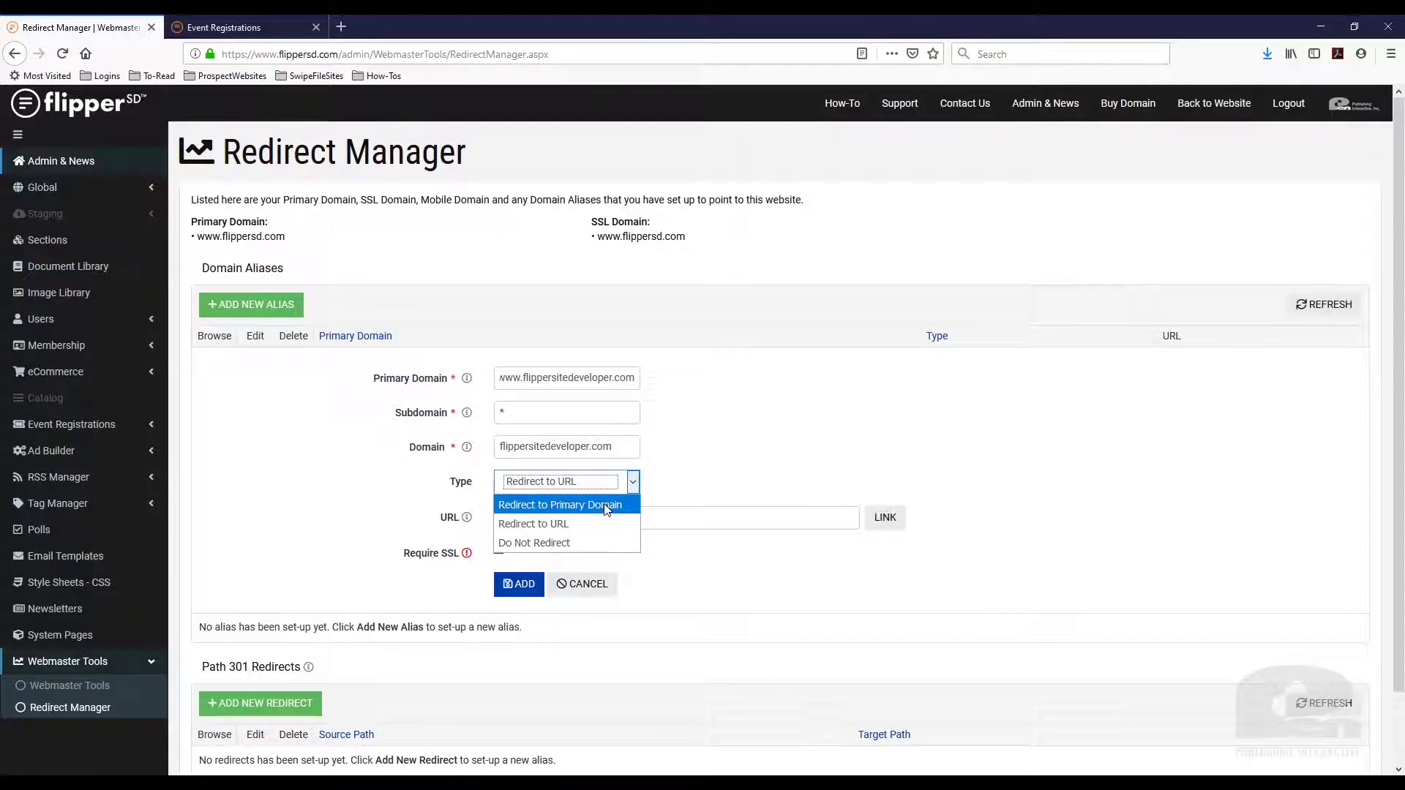
{"action": "left_click", "coordinate": [605, 505]}
{"action": "left_click", "coordinate": [519, 583]}
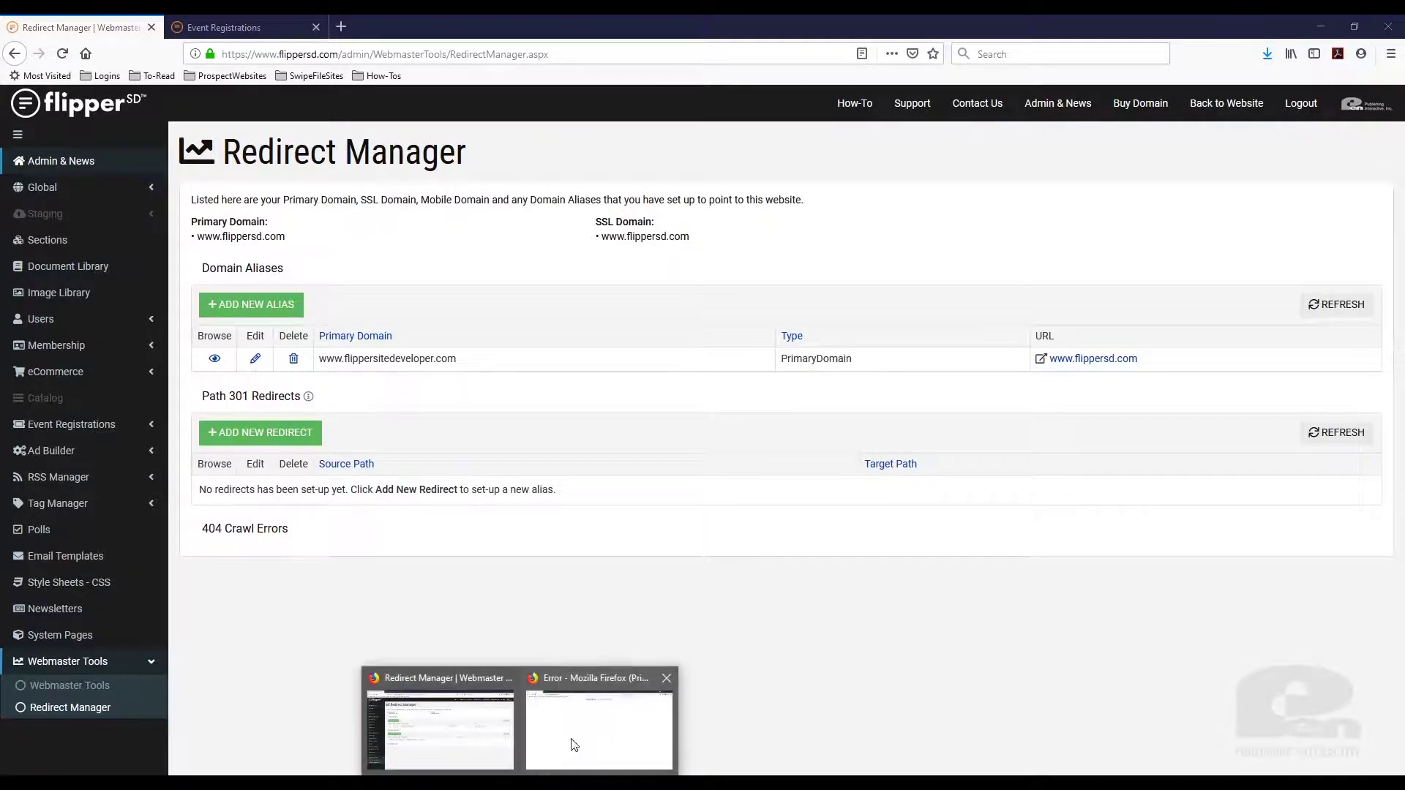
- Reload flippersitedeveloper.com in the private Firefox window to test the alias, and return to the Redirect Manager window
{"action": "left_click", "coordinate": [565, 748]}
{"action": "left_click", "coordinate": [61, 55]}
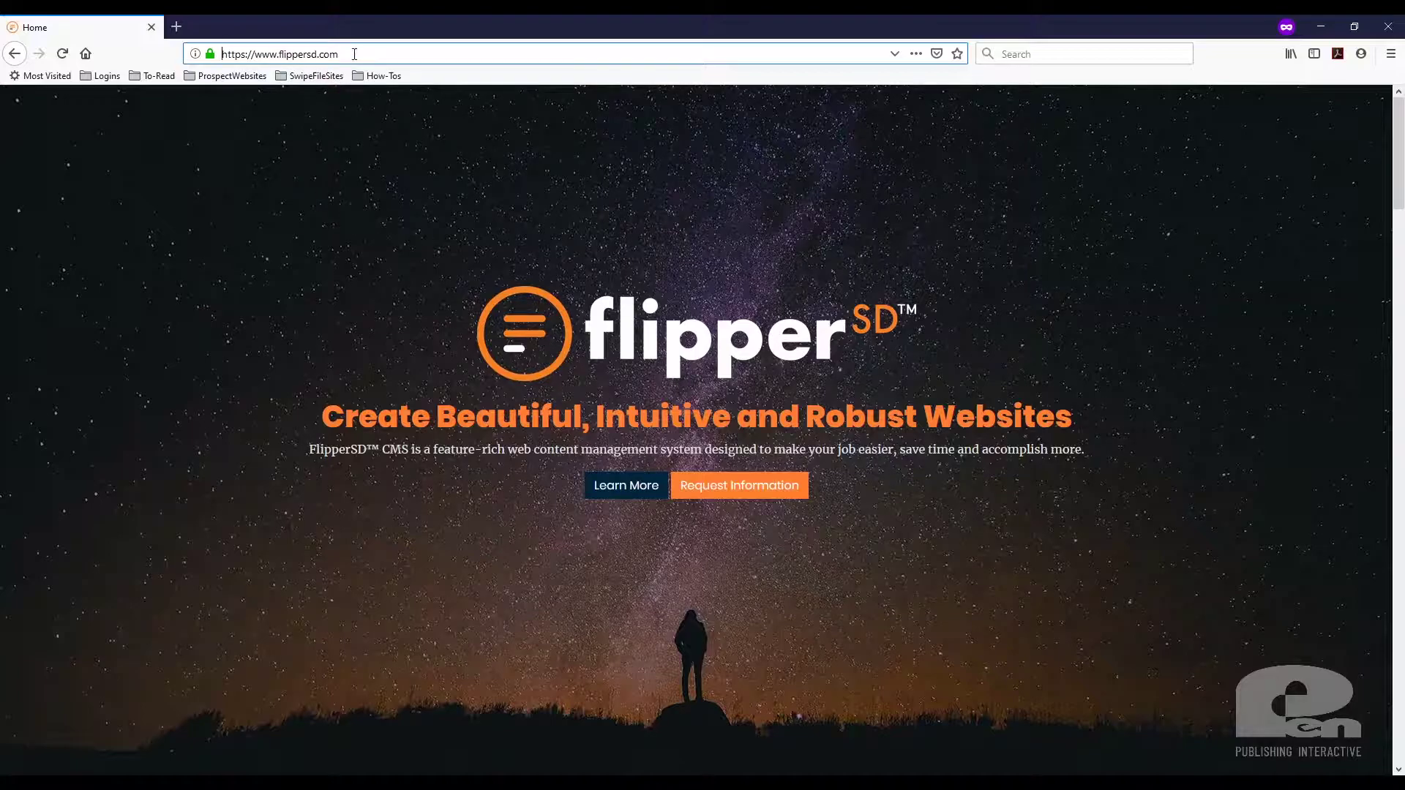
{"action": "mouse_move", "coordinate": [544, 775]}
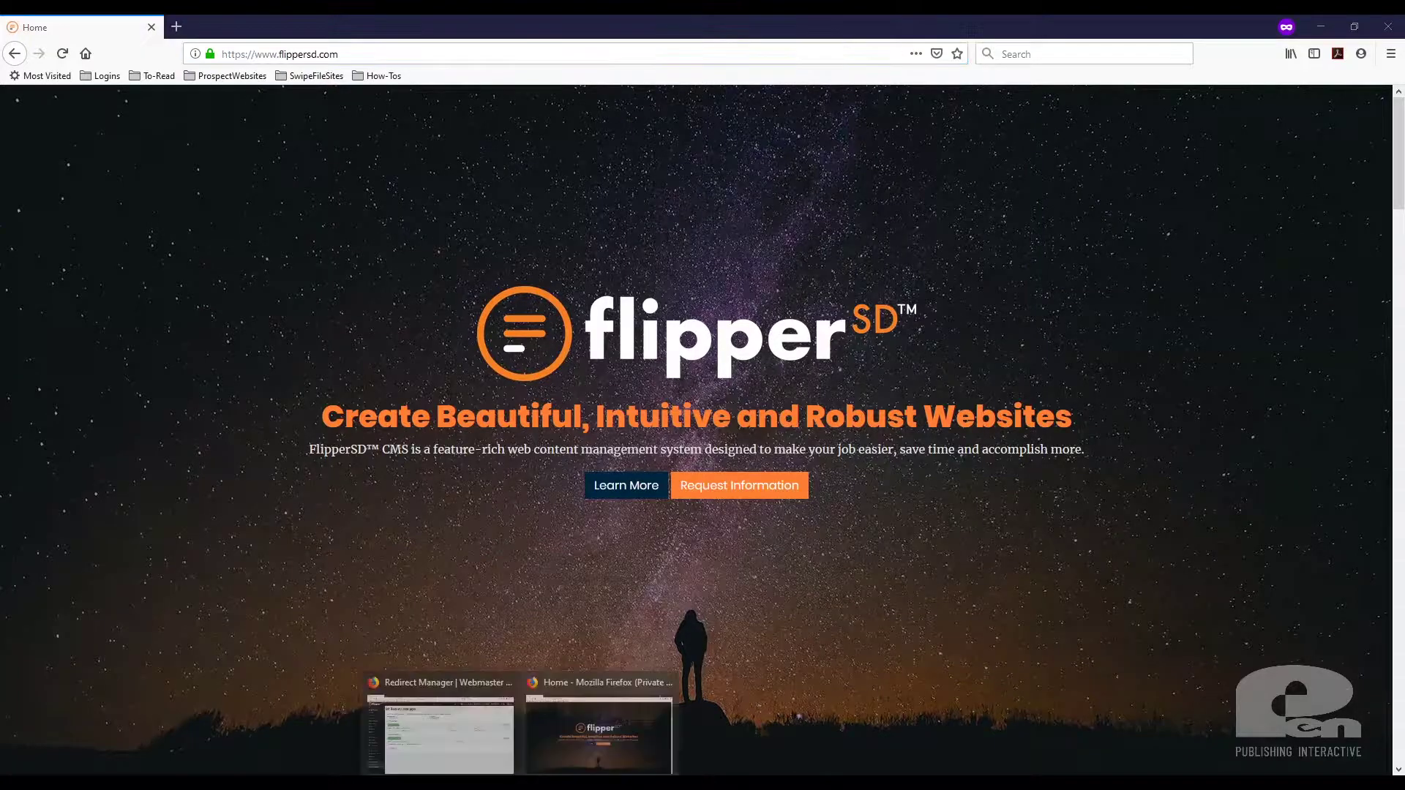
{"action": "left_click", "coordinate": [464, 752]}
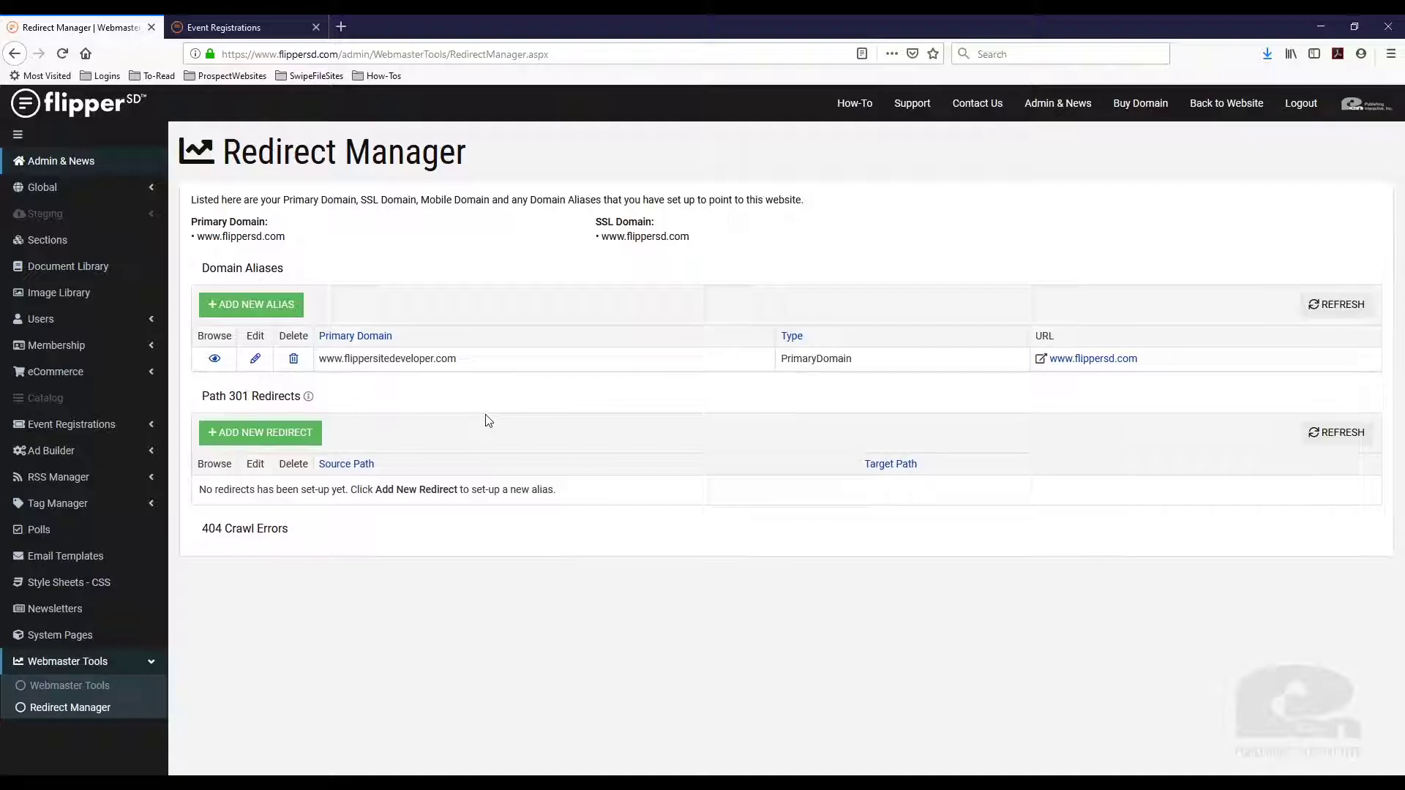
{"action": "left_click_drag", "start_coordinate": [285, 268], "coordinate": [204, 270]}
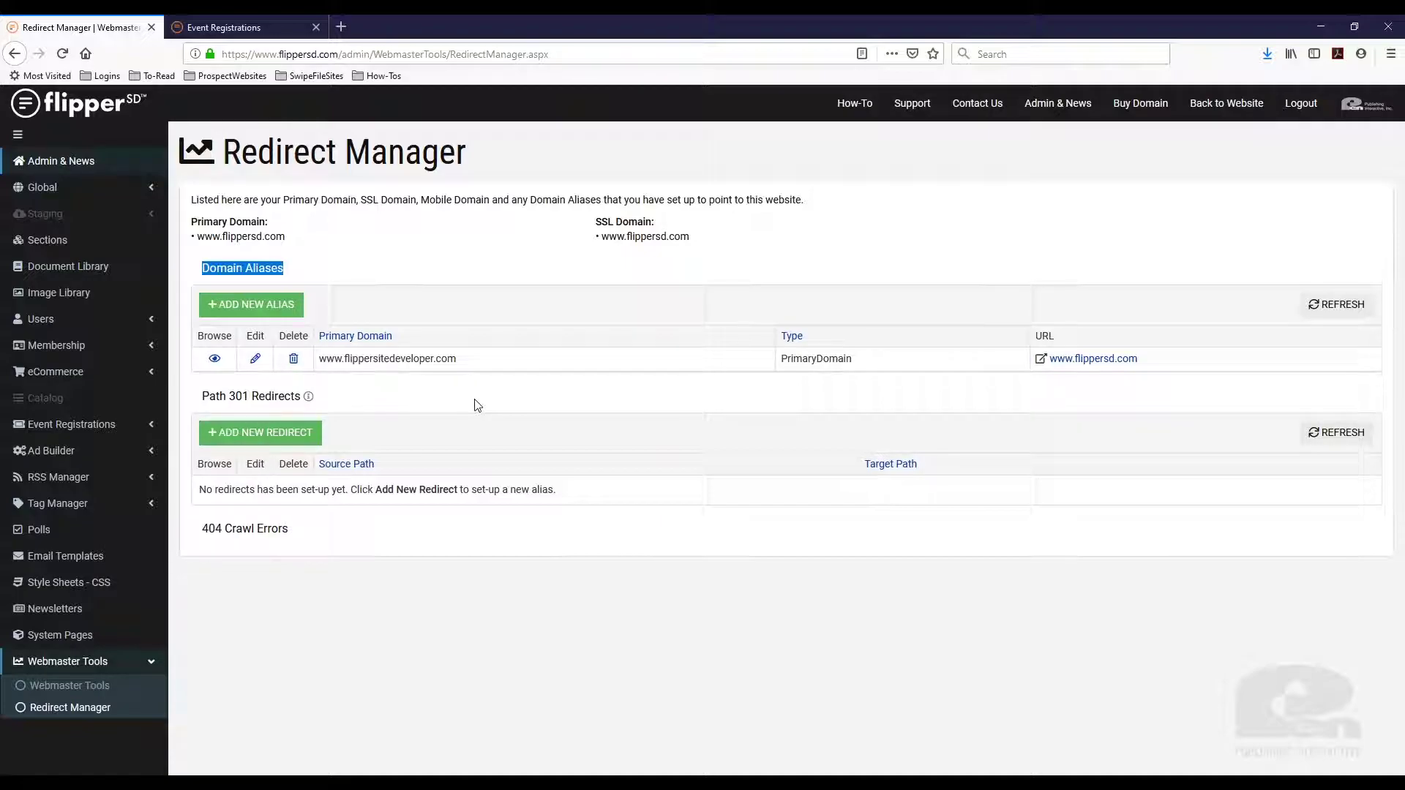
{"action": "left_click", "coordinate": [299, 250]}
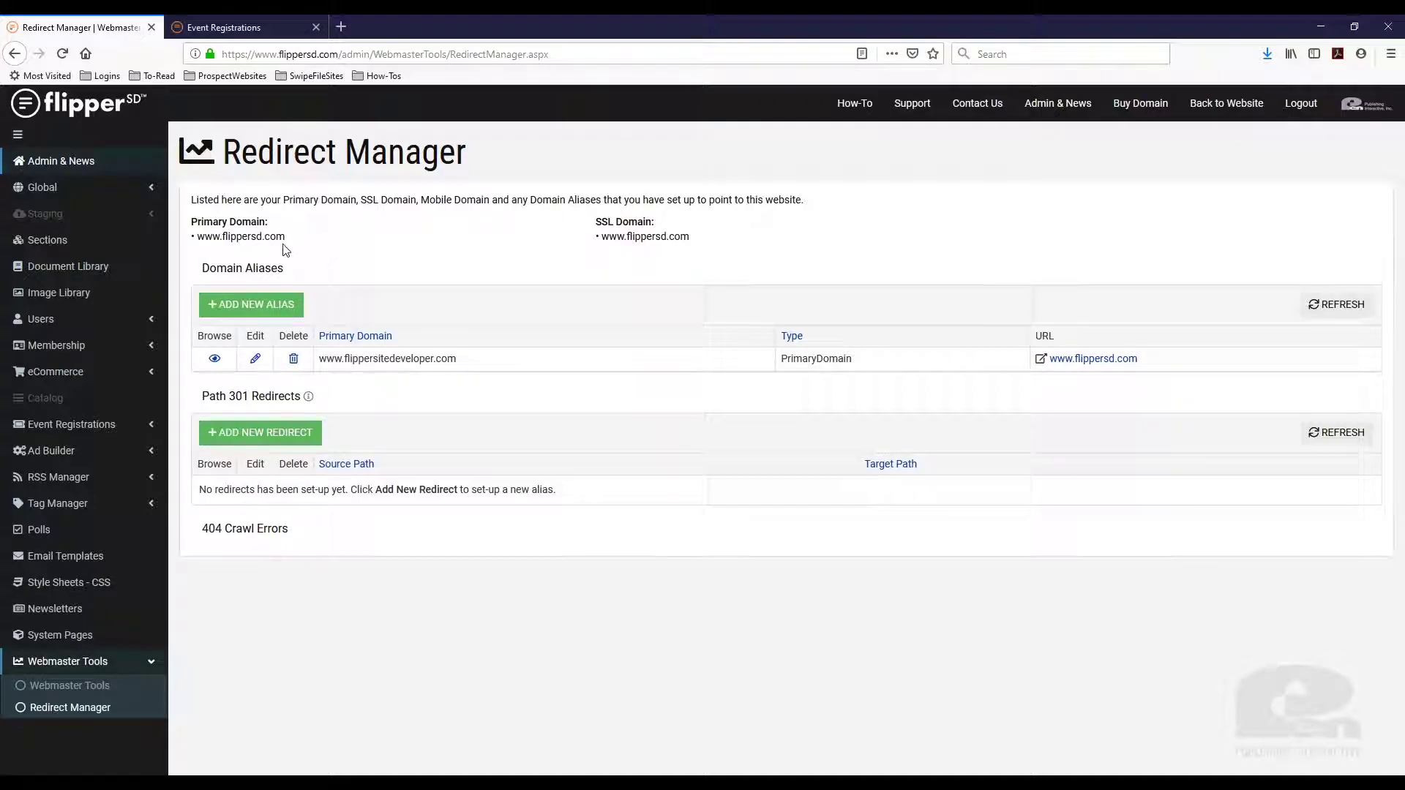
{"action": "left_click_drag", "start_coordinate": [287, 251], "coordinate": [201, 250]}
{"action": "left_click", "coordinate": [238, 240]}
{"action": "left_click_drag", "start_coordinate": [281, 240], "coordinate": [196, 242]}
{"action": "left_click", "coordinate": [524, 435]}
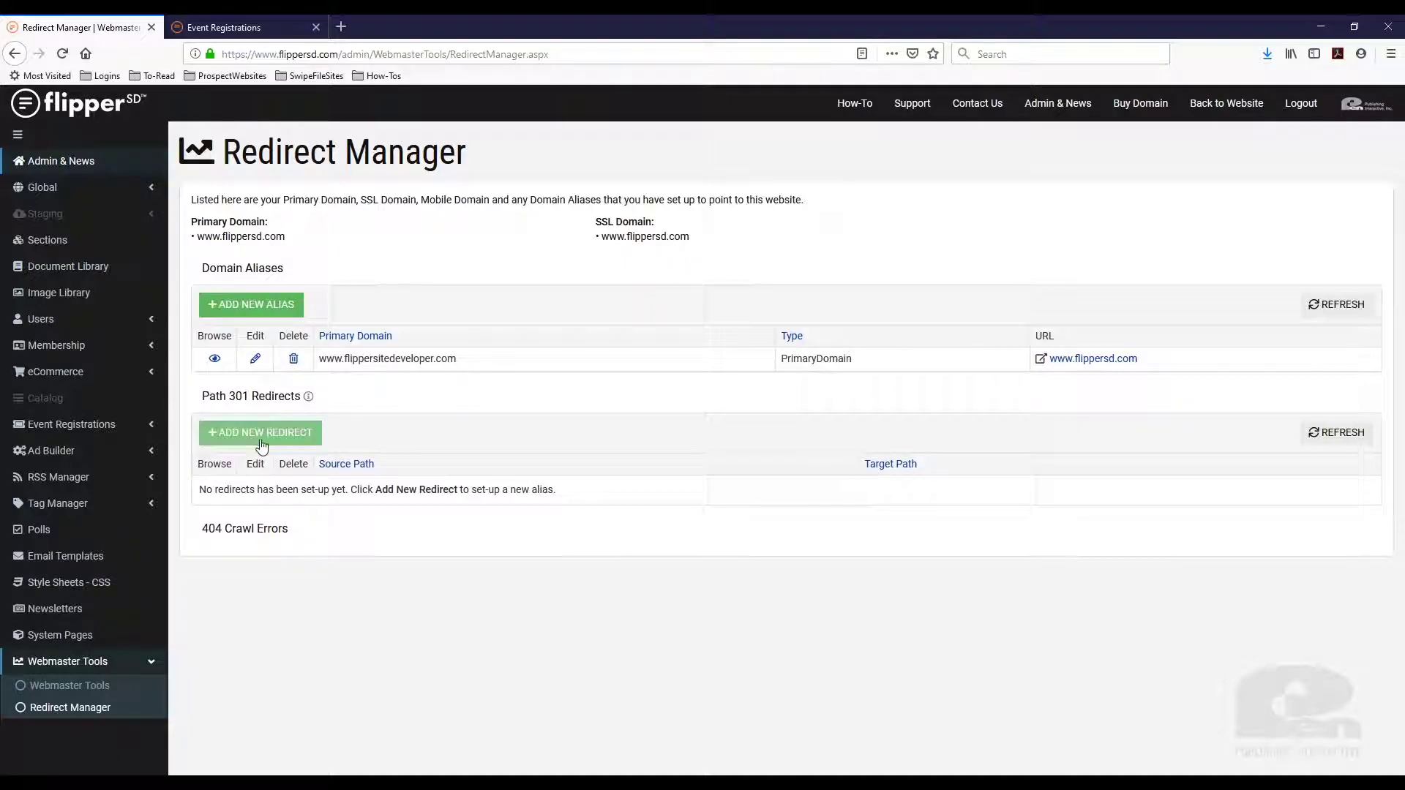
- Start a new path 301 redirect and set its source path to /radio
{"action": "left_click", "coordinate": [310, 437]}
{"action": "left_click", "coordinate": [554, 511]}
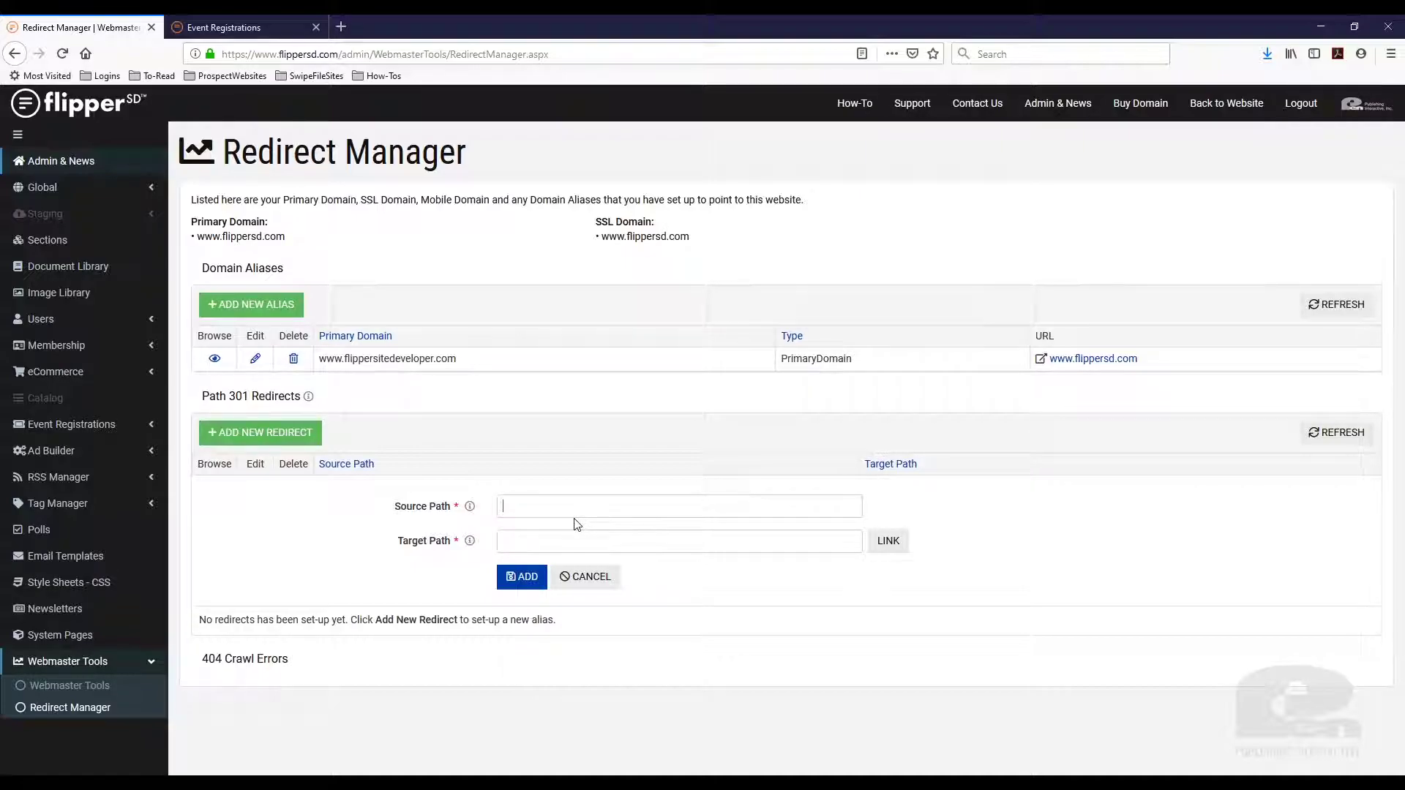
{"action": "left_click", "coordinate": [241, 27]}
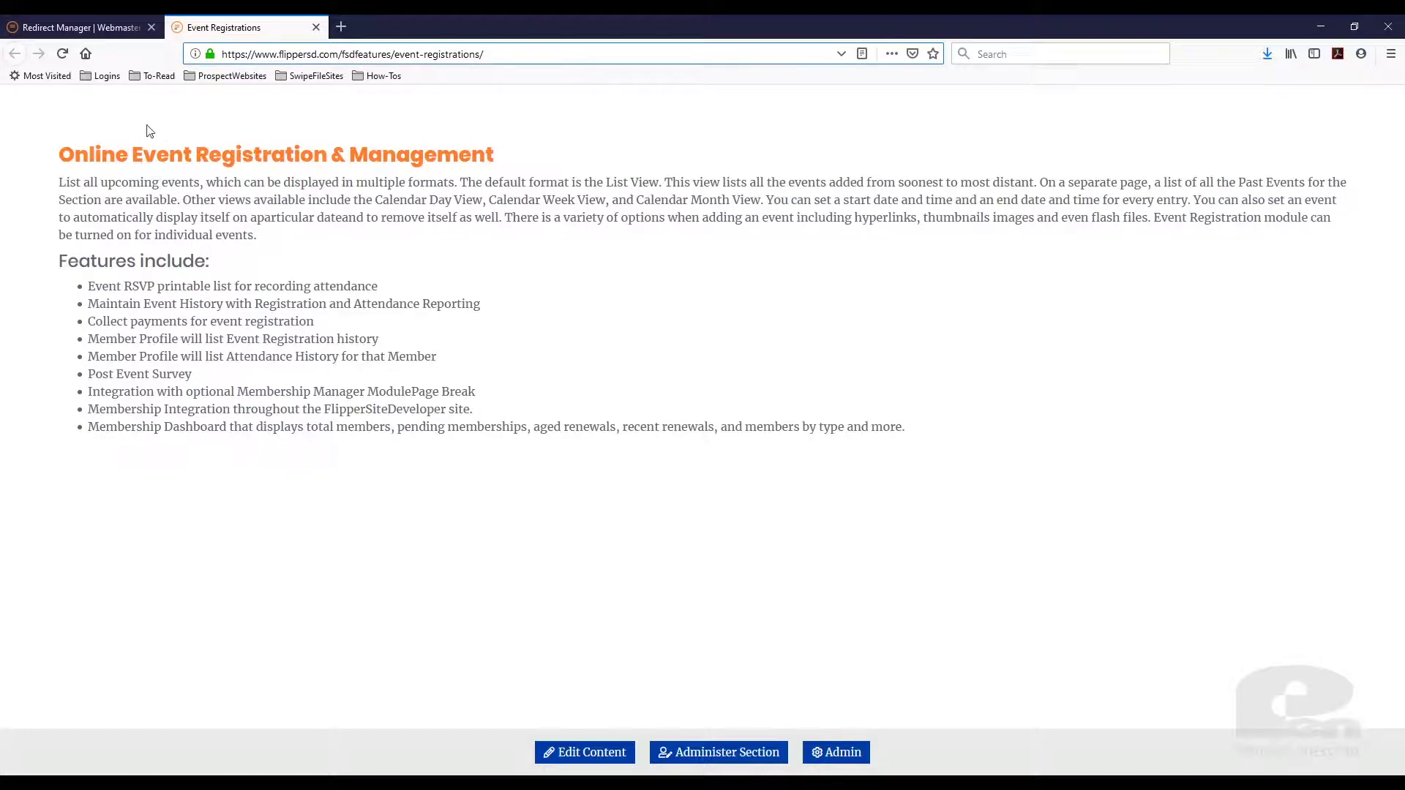
{"action": "left_click", "coordinate": [121, 33]}
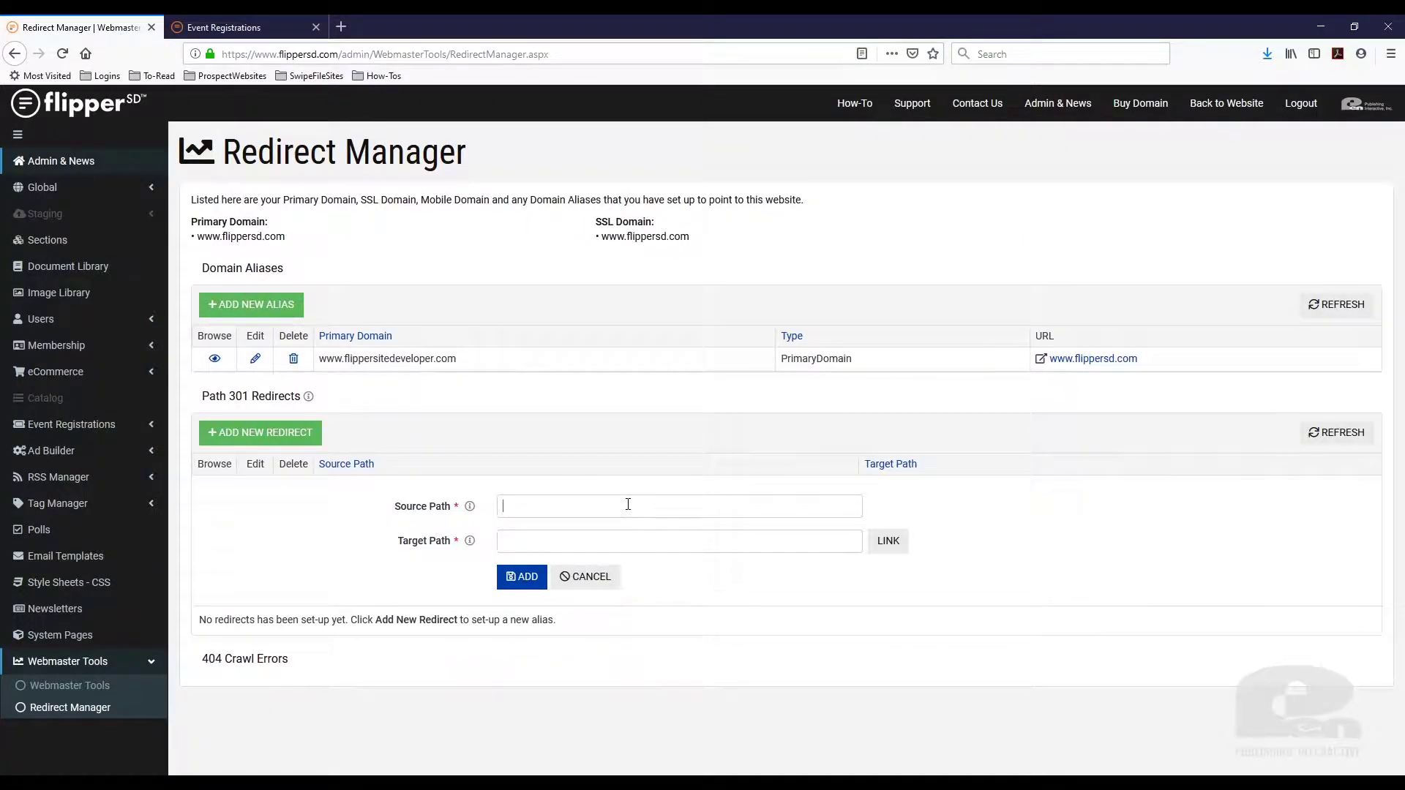
{"action": "type", "text": "/radio"}
{"action": "left_click_drag", "start_coordinate": [555, 507], "coordinate": [500, 507]}
{"action": "left_click", "coordinate": [495, 545]}
- Link the redirect's target path to the event-registrations section under fsdfeatures, giving /fsdfeatures/event-registrations/
{"action": "left_click", "coordinate": [885, 542]}
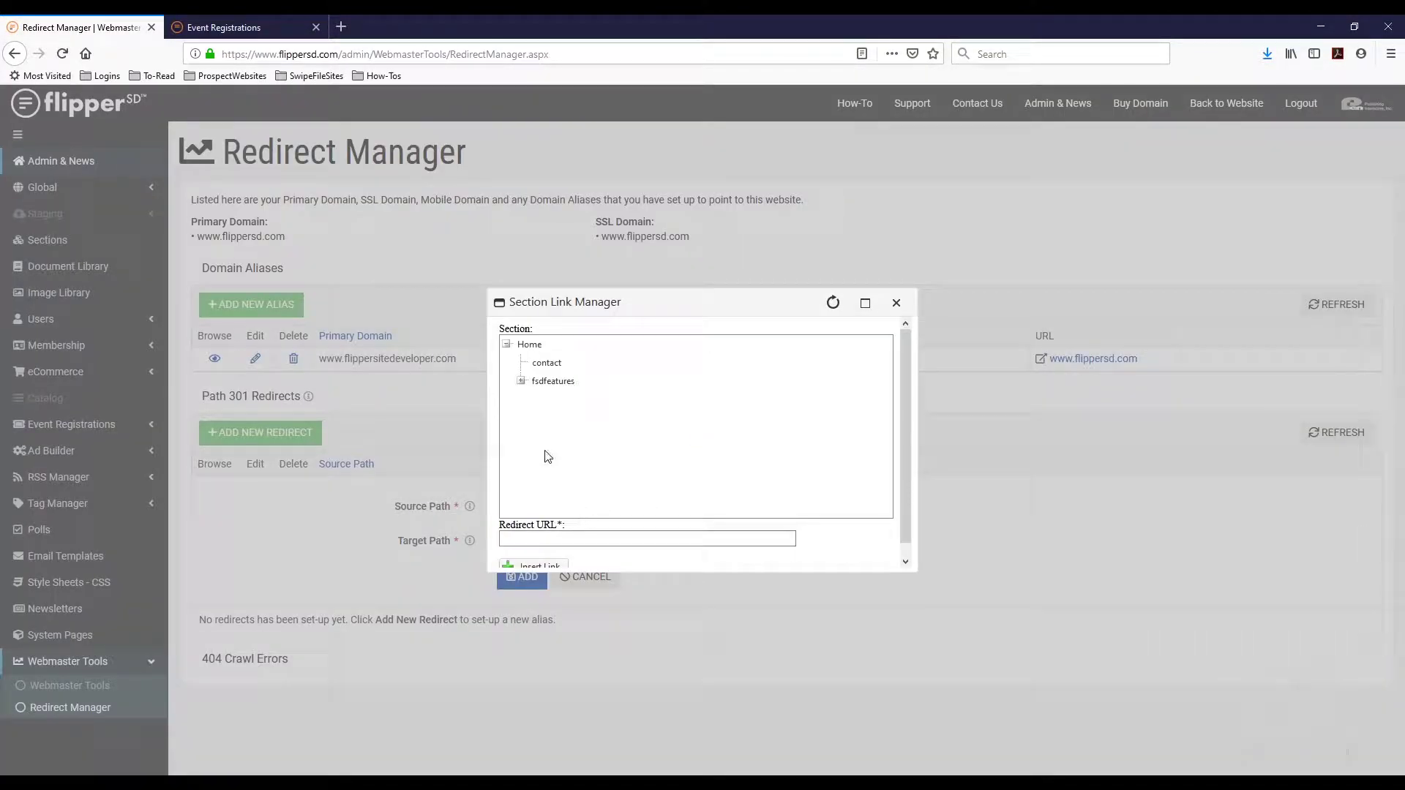
{"action": "left_click", "coordinate": [273, 29]}
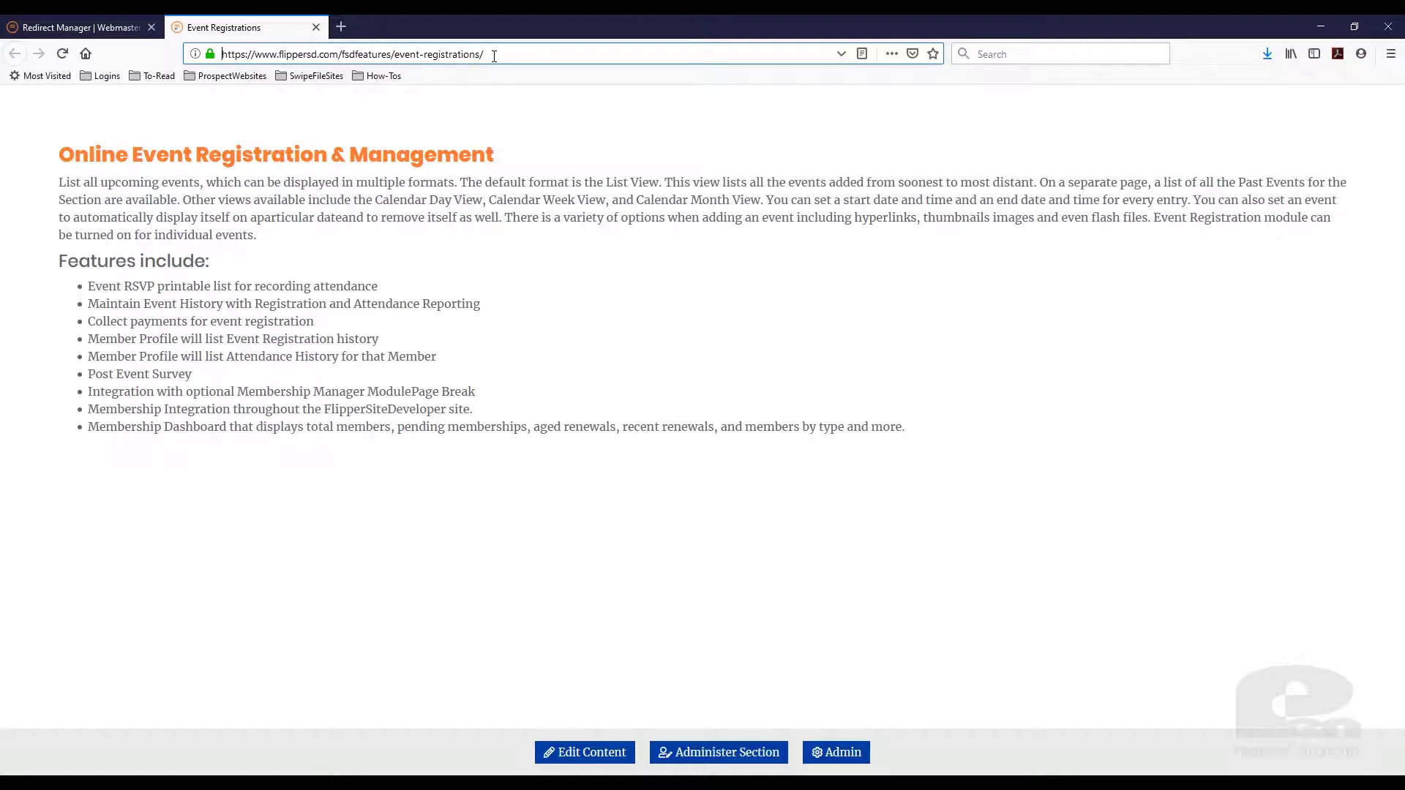
{"action": "left_click_drag", "start_coordinate": [495, 56], "coordinate": [339, 53]}
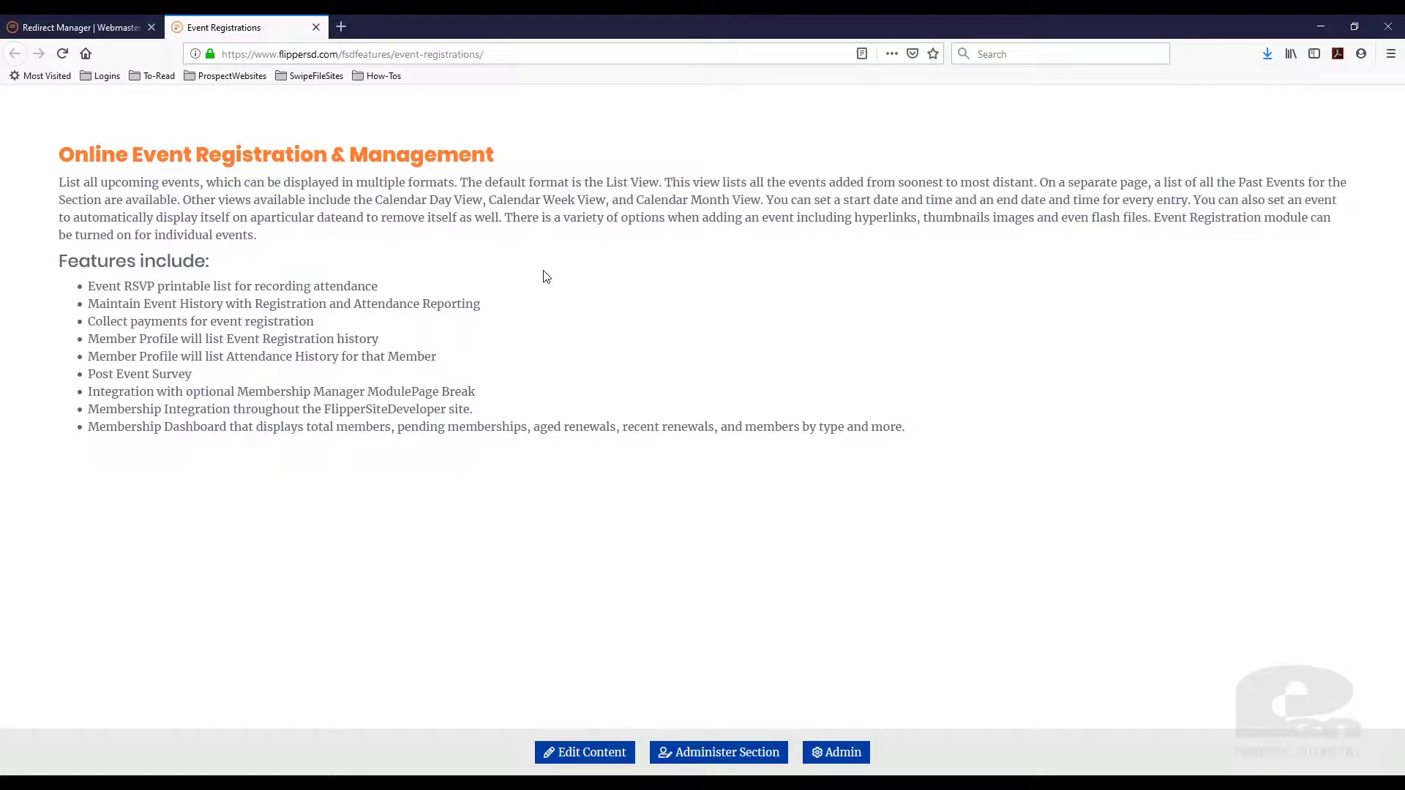
{"action": "left_click", "coordinate": [38, 21]}
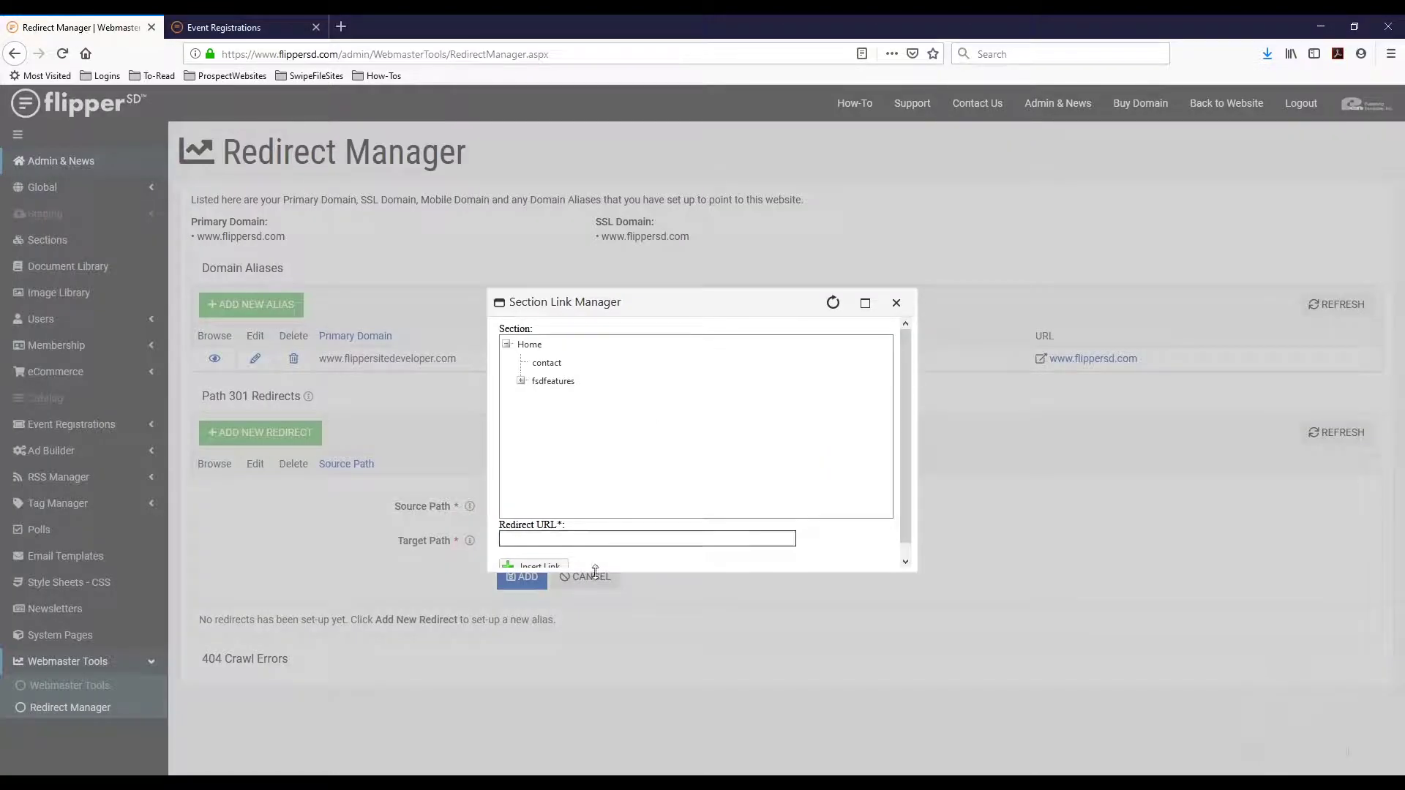
{"action": "left_click", "coordinate": [520, 382]}
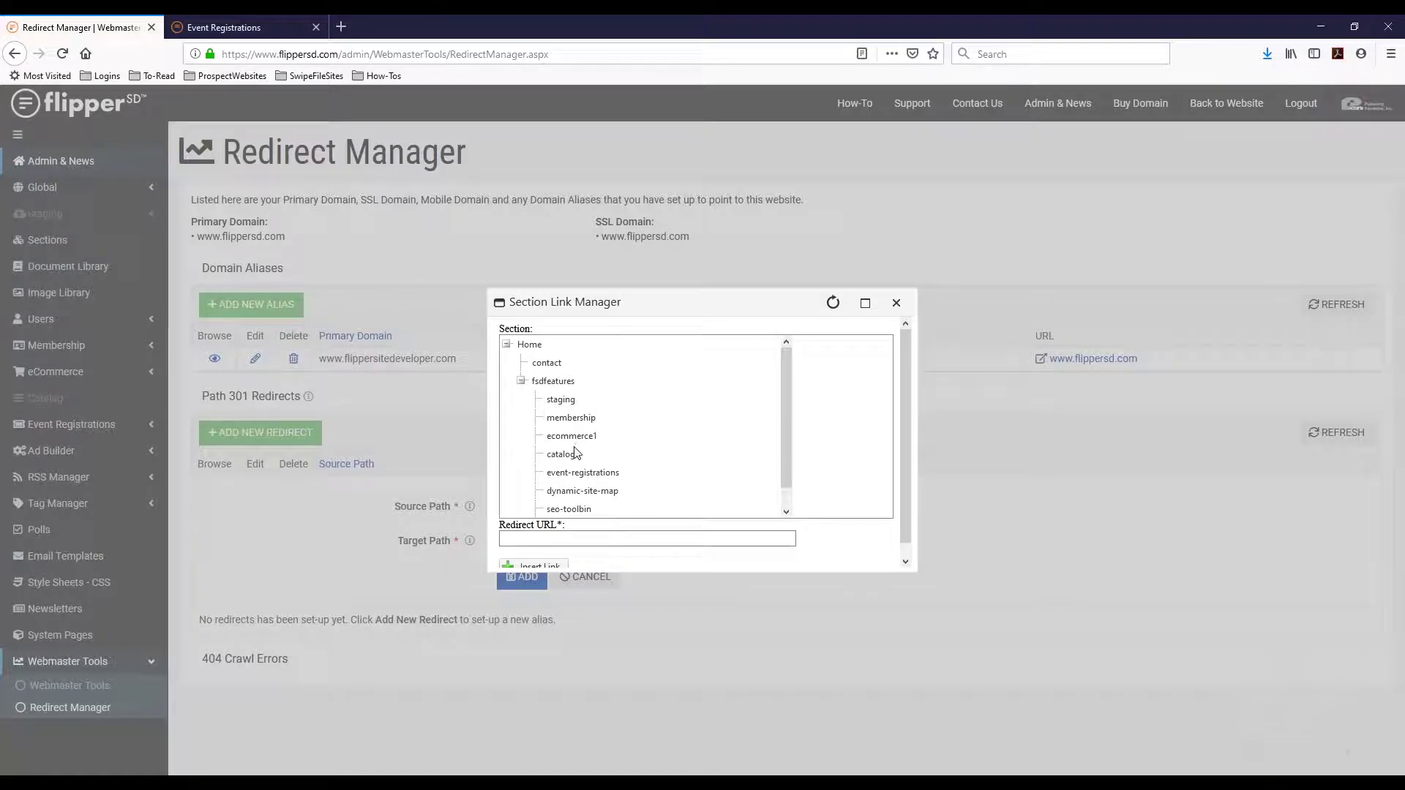
{"action": "left_click", "coordinate": [573, 476]}
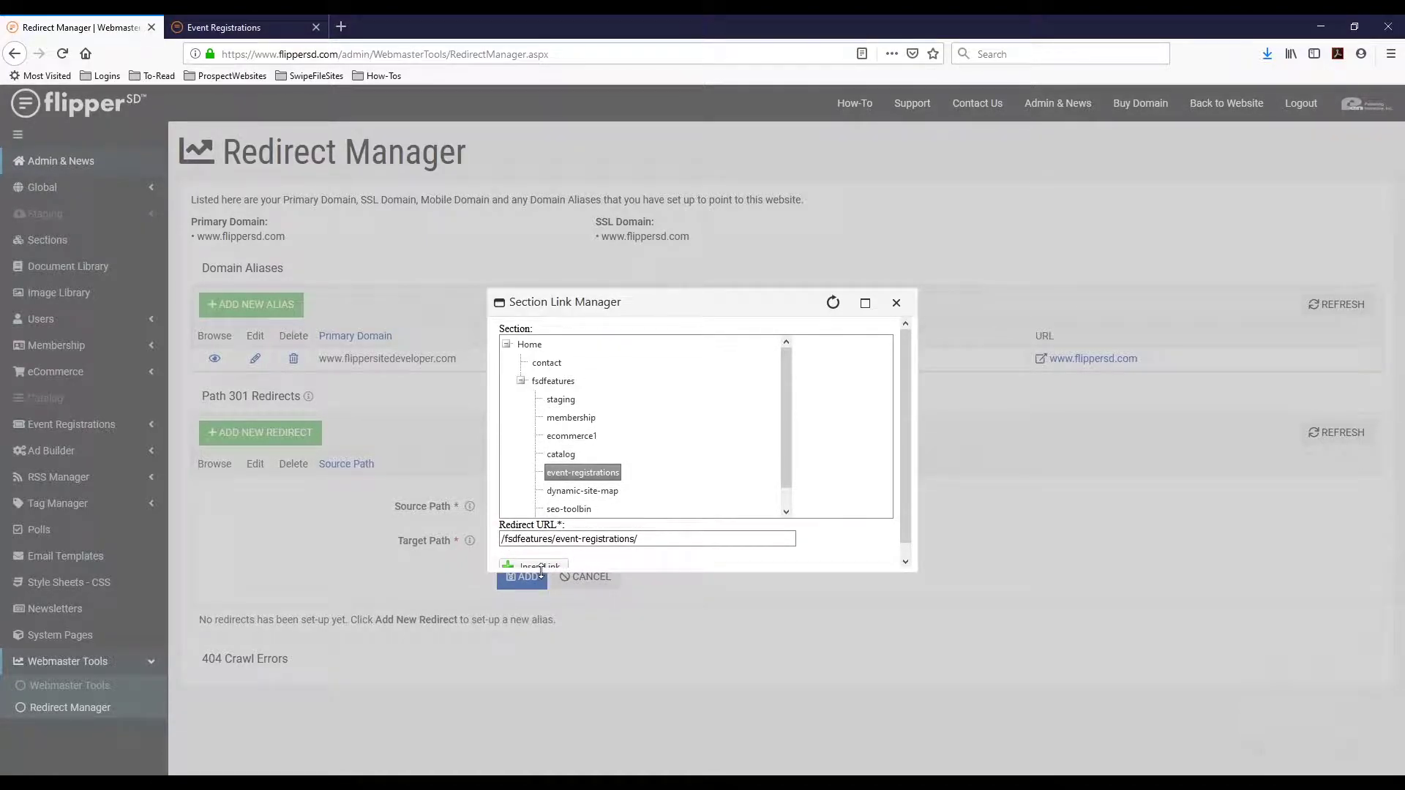
{"action": "left_click", "coordinate": [553, 566]}
- Check the source path against the Event Registrations page and add the new path redirect
{"action": "left_click_drag", "start_coordinate": [541, 506], "coordinate": [492, 507]}
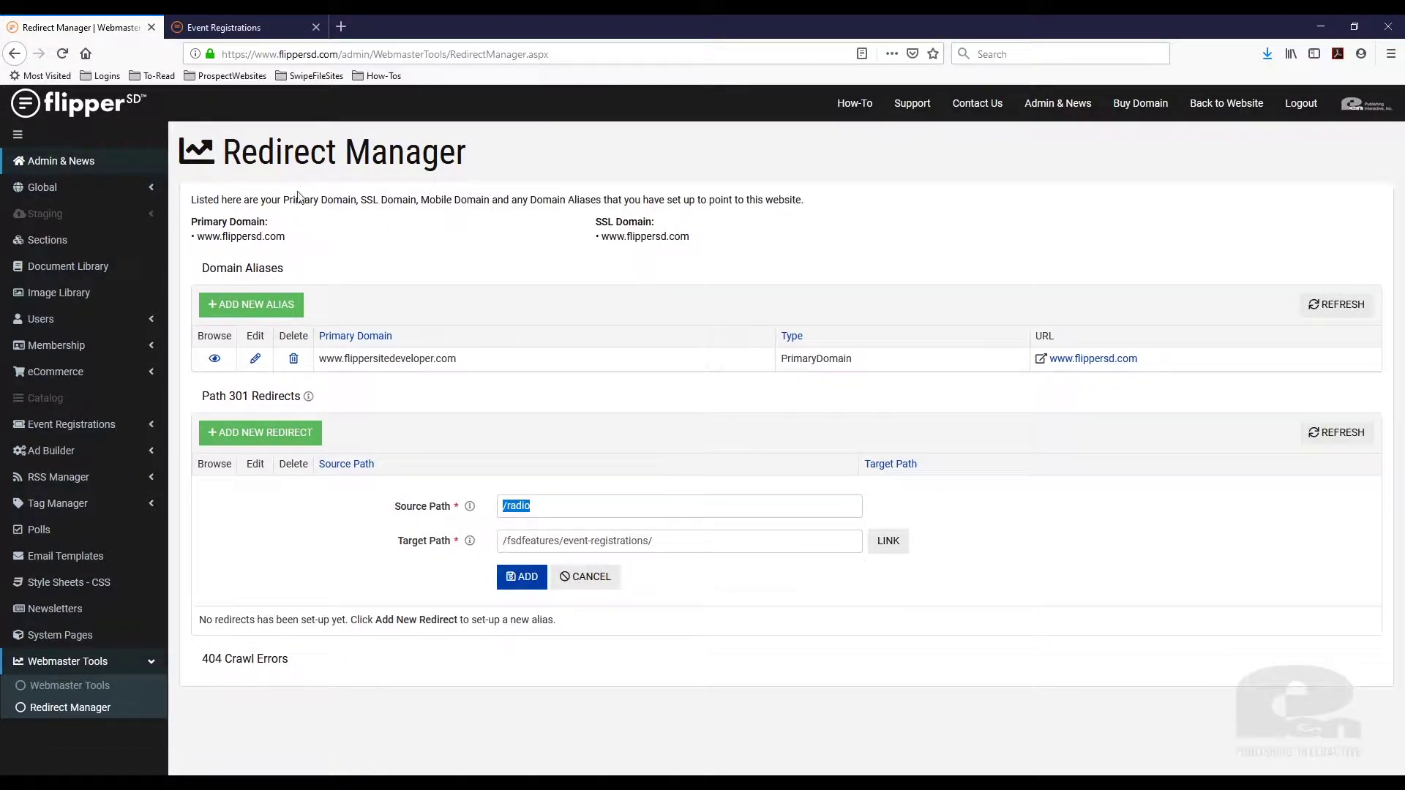
{"action": "left_click", "coordinate": [223, 26]}
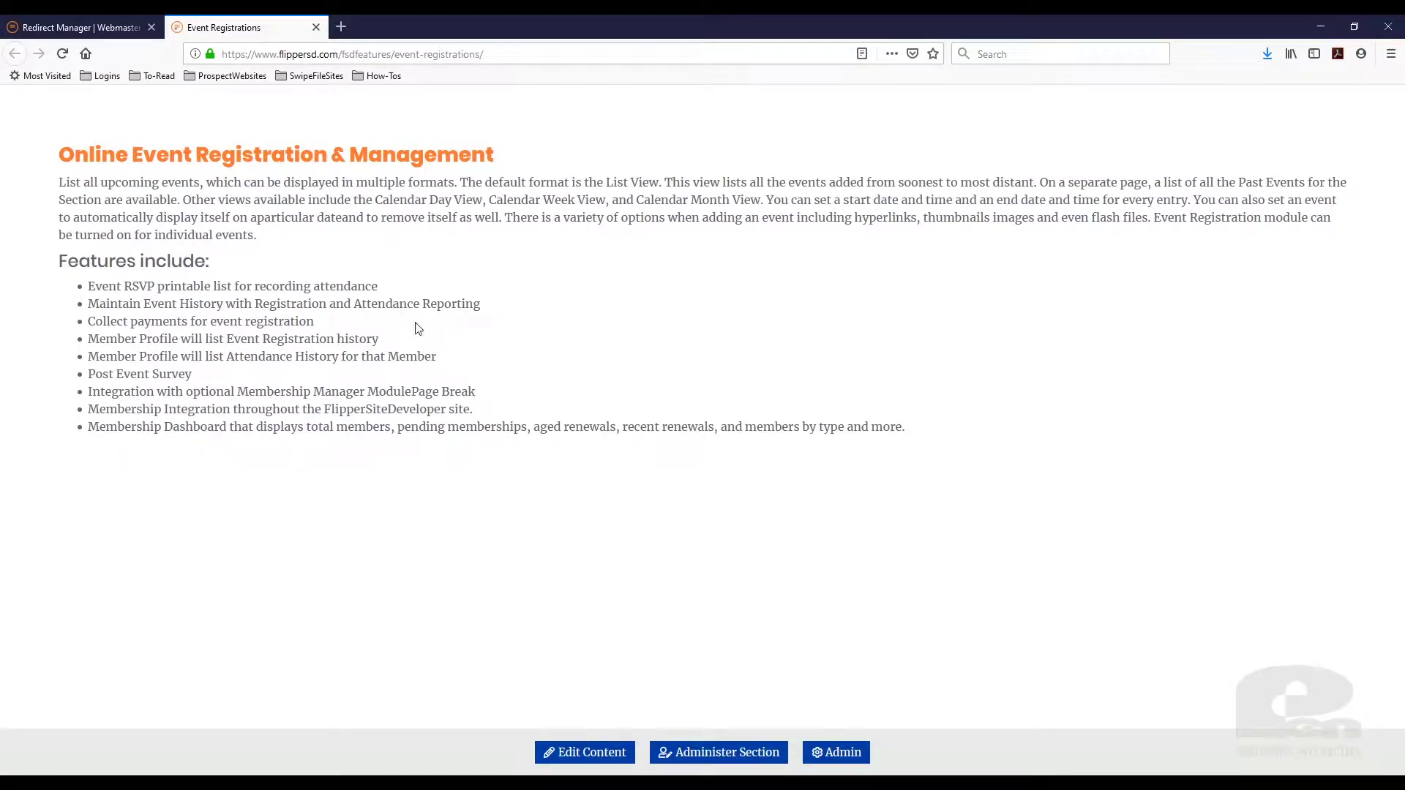
{"action": "left_click", "coordinate": [117, 27]}
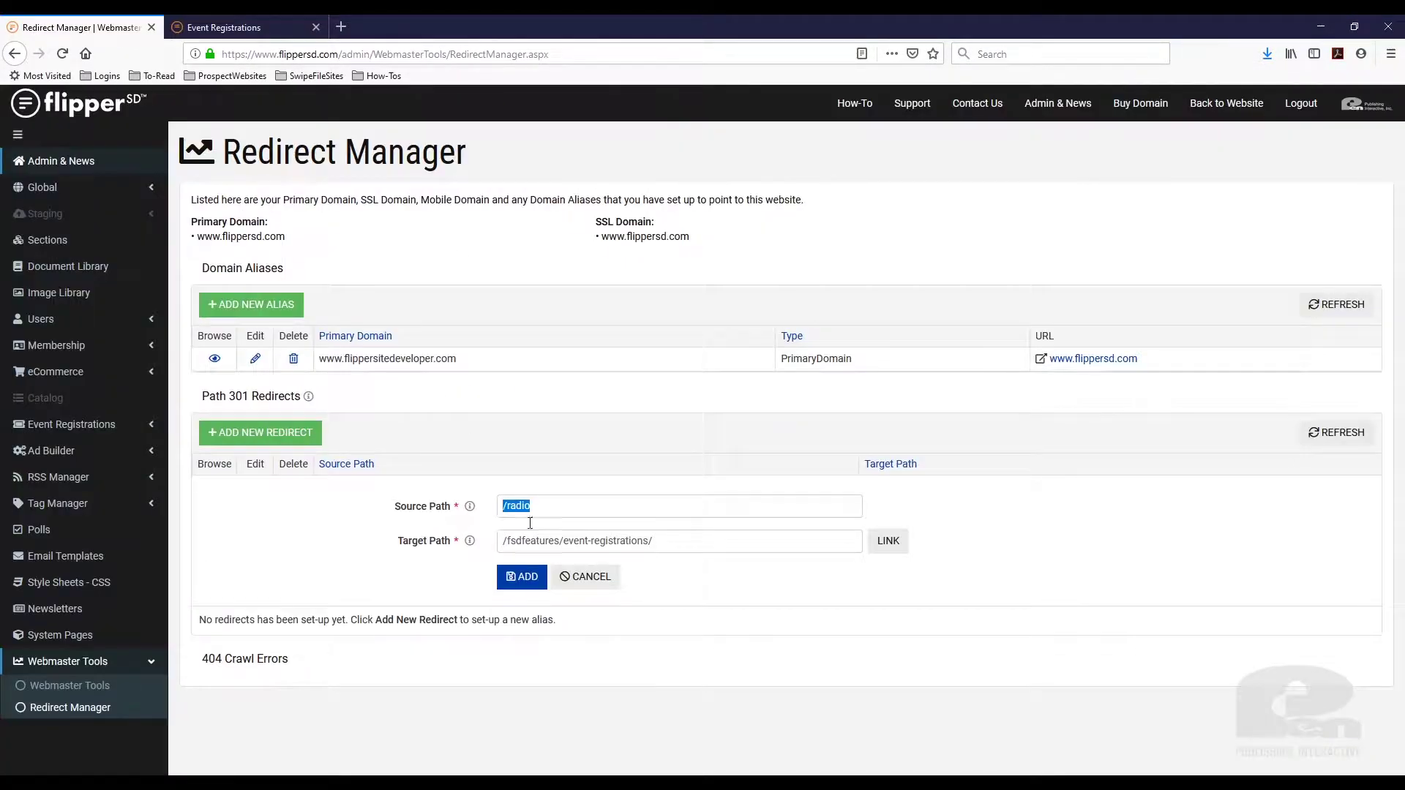
{"action": "left_click", "coordinate": [524, 577]}
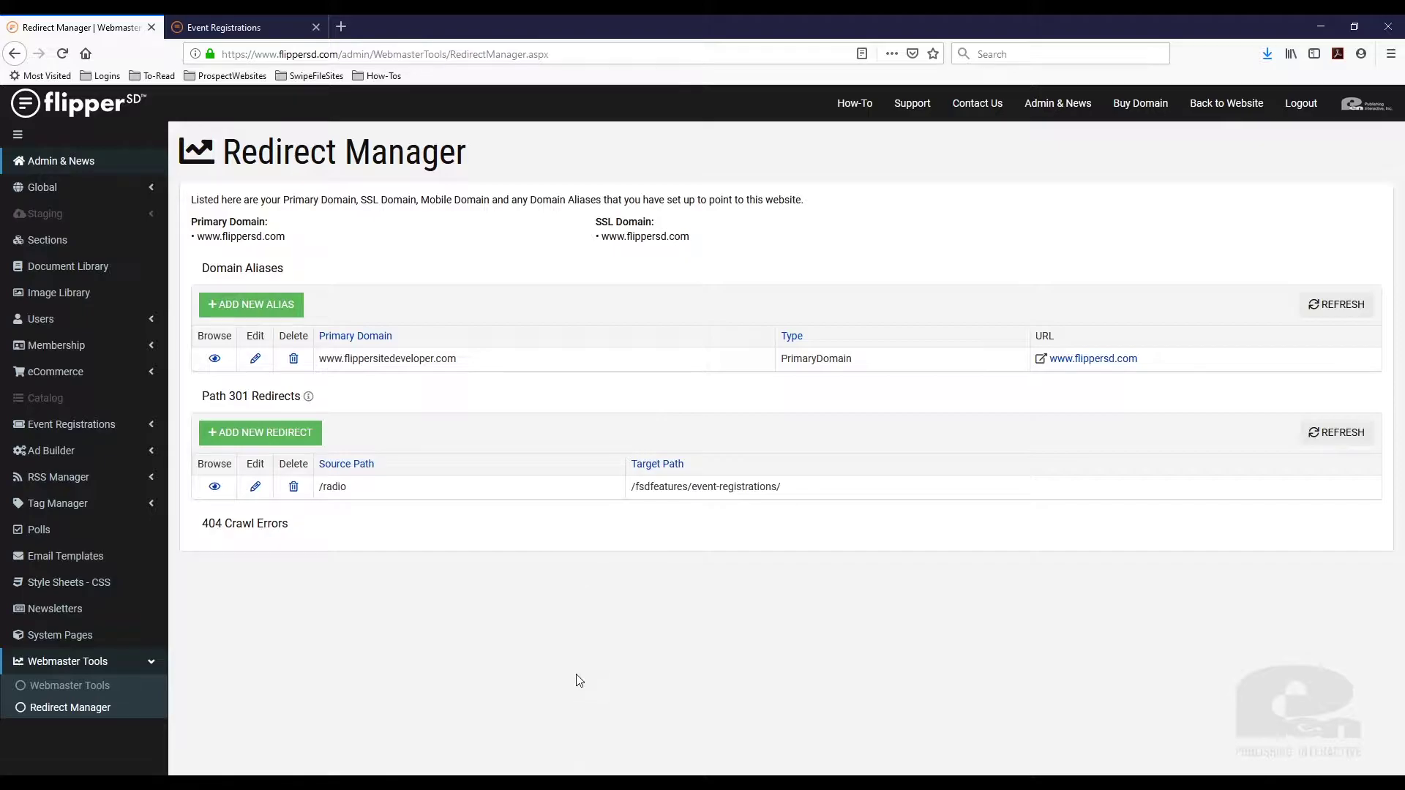
{"action": "mouse_move", "coordinate": [512, 783]}
{"action": "left_click", "coordinate": [596, 725]}
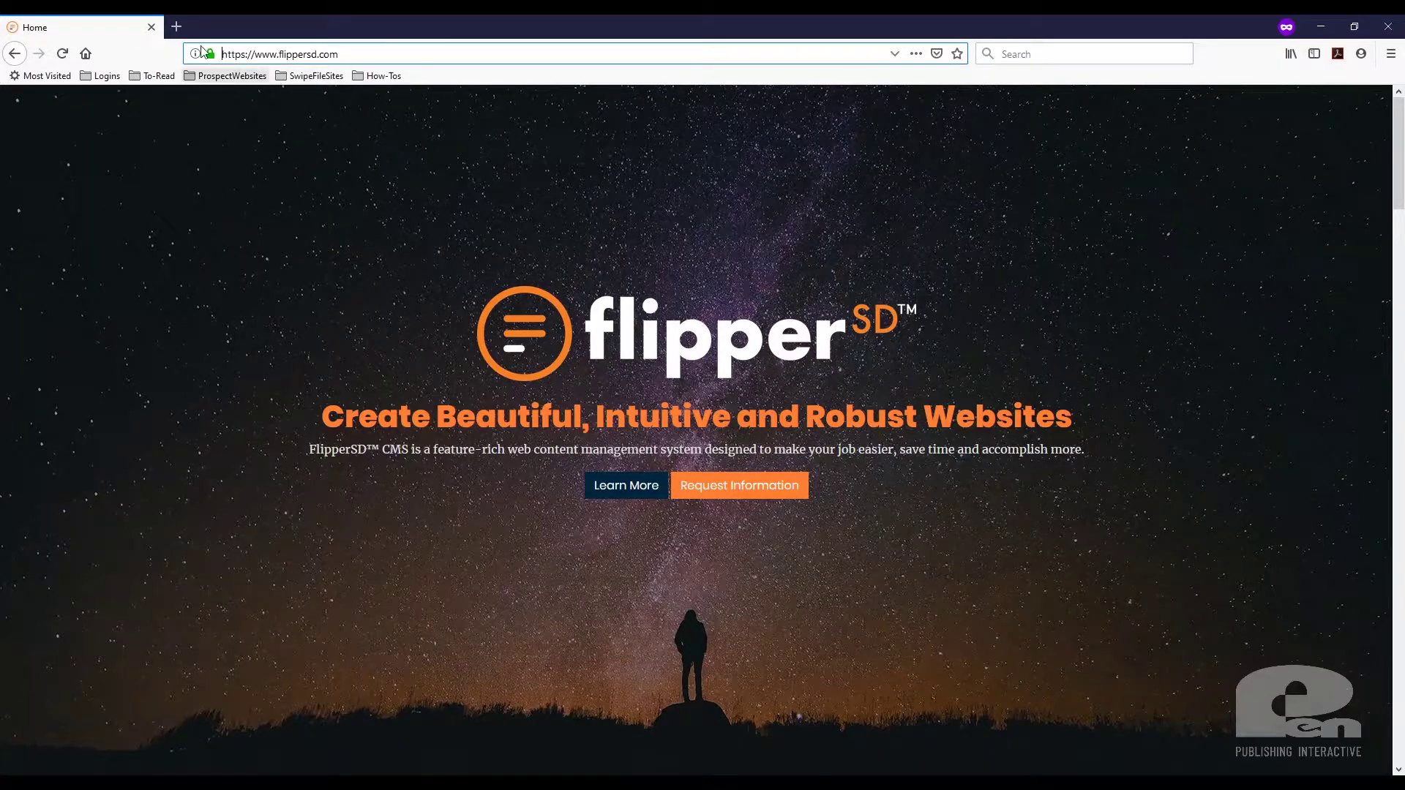
{"action": "left_click", "coordinate": [174, 28]}
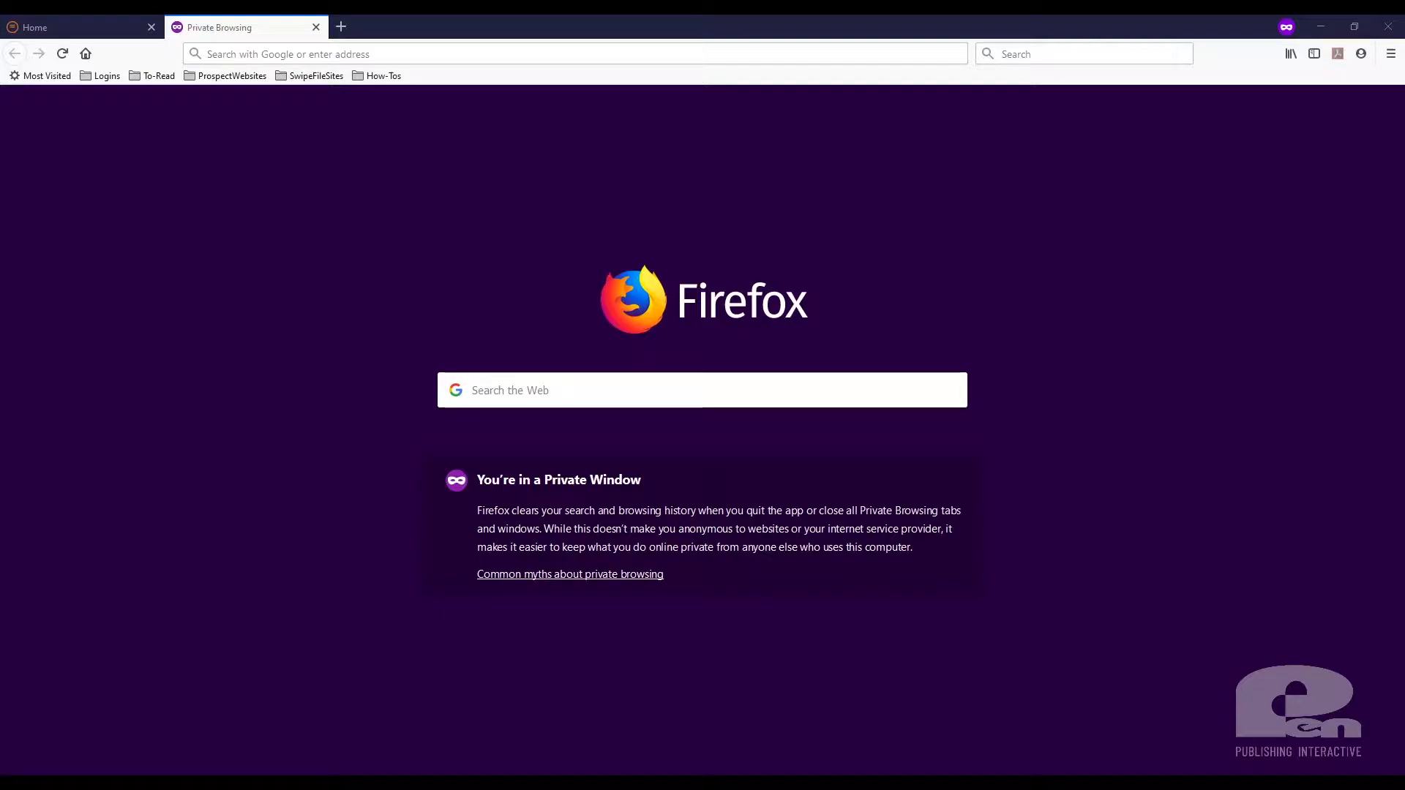
{"action": "left_click", "coordinate": [580, 49]}
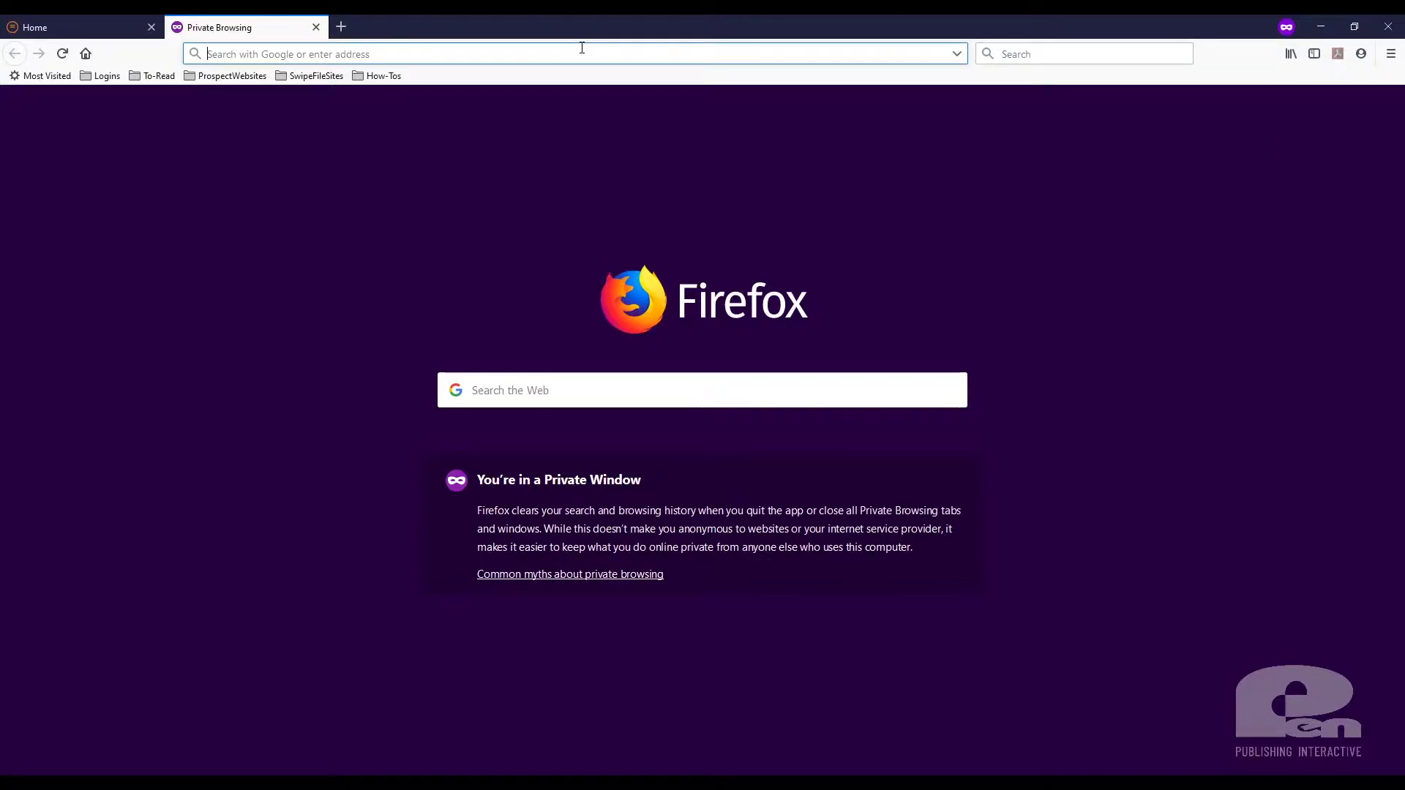
{"action": "type", "text": "https://www.flippersd.com/radio"}
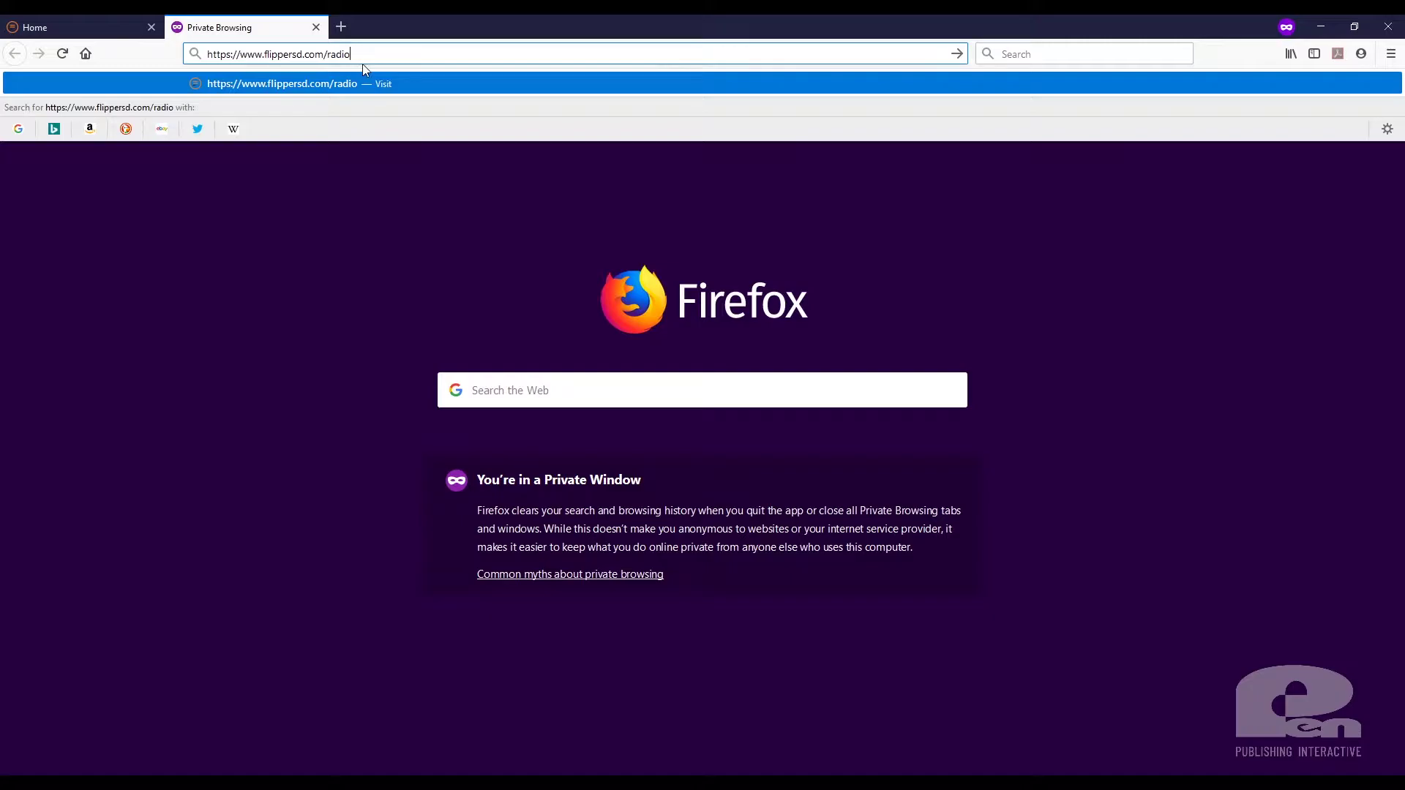
{"action": "key", "text": "Return"}
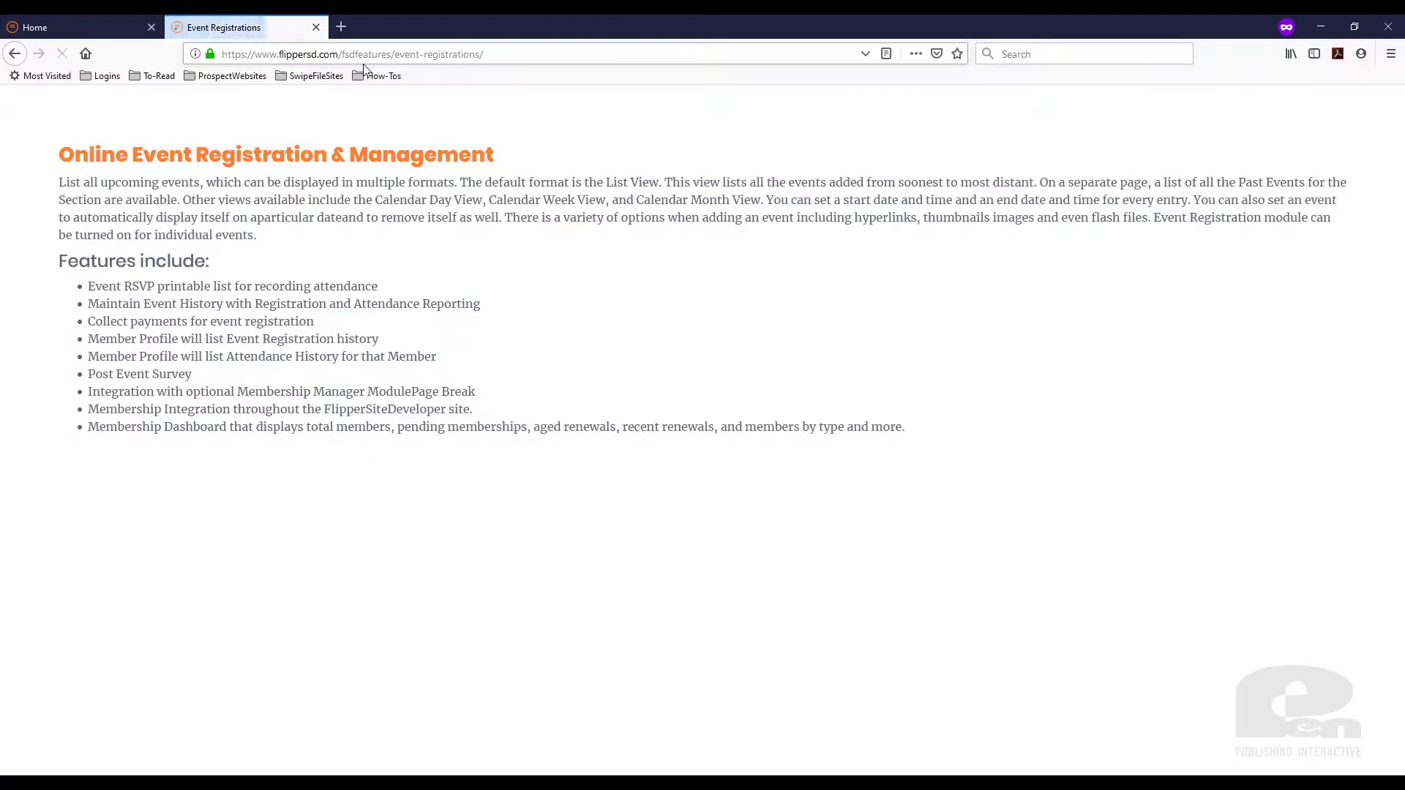
- Examine the heading and feature list on the page that loaded, and return to the Redirect Manager window
{"action": "left_click_drag", "start_coordinate": [130, 154], "coordinate": [815, 433]}
{"action": "left_click", "coordinate": [814, 432]}
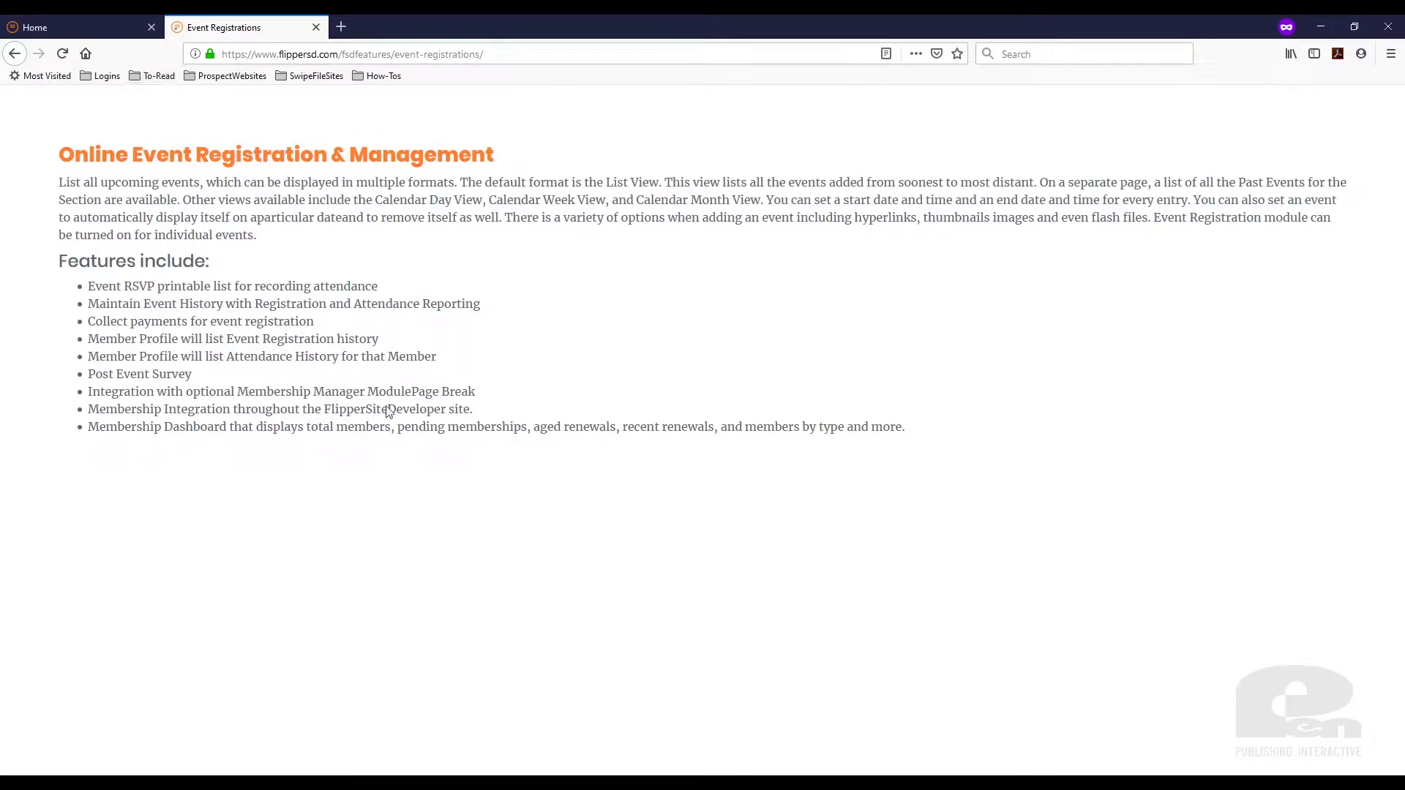
{"action": "mouse_move", "coordinate": [521, 783]}
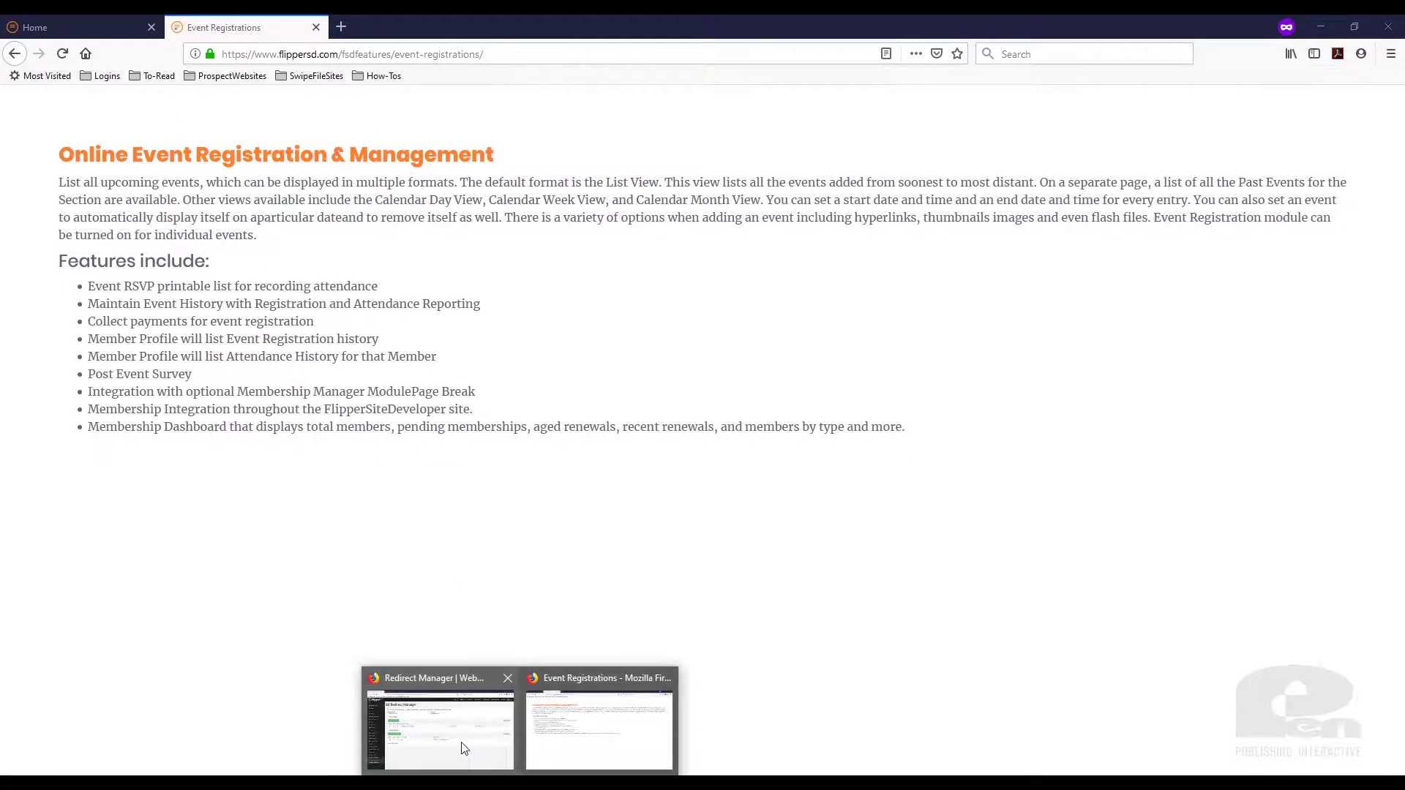
{"action": "left_click", "coordinate": [439, 714]}
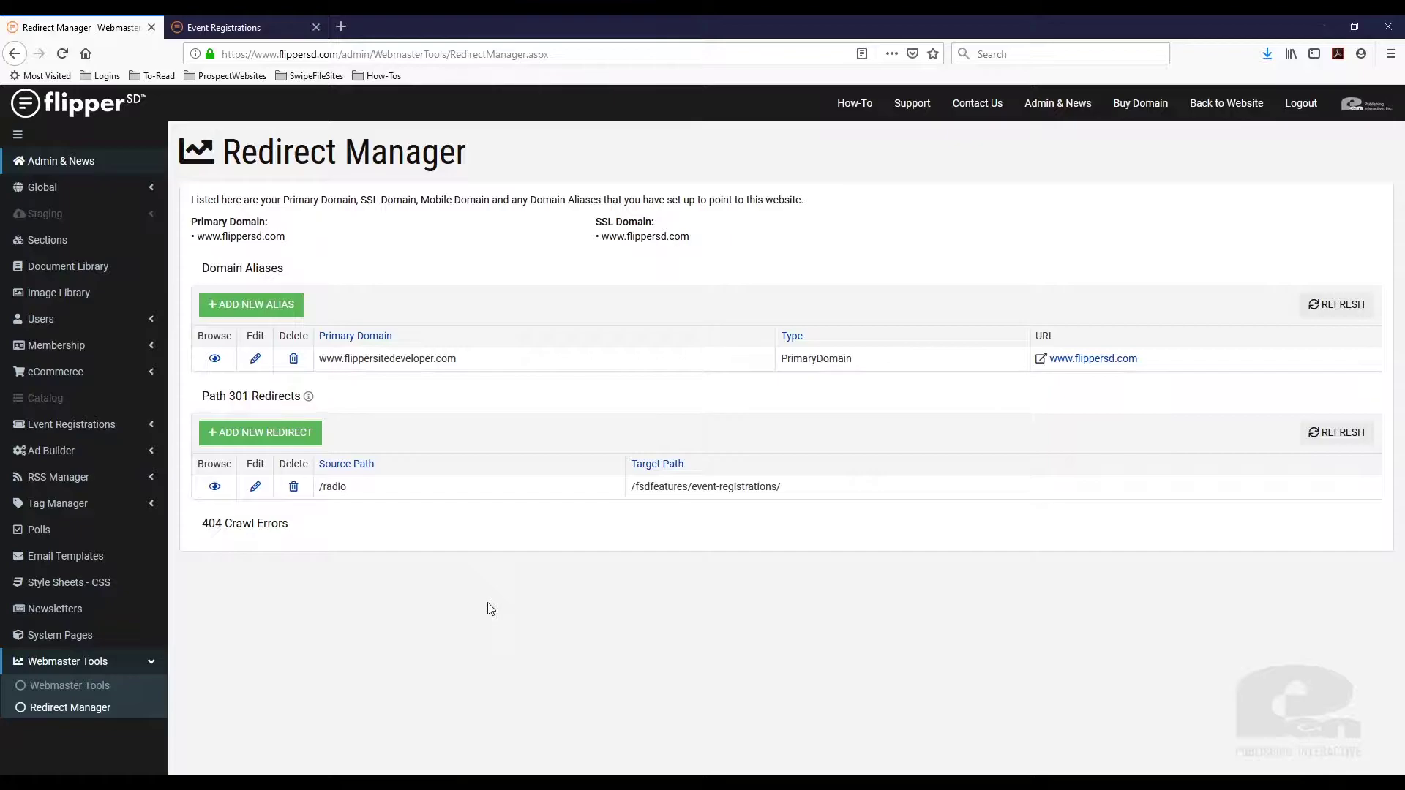
{"action": "left_click", "coordinate": [265, 438]}
{"action": "left_click", "coordinate": [535, 505]}
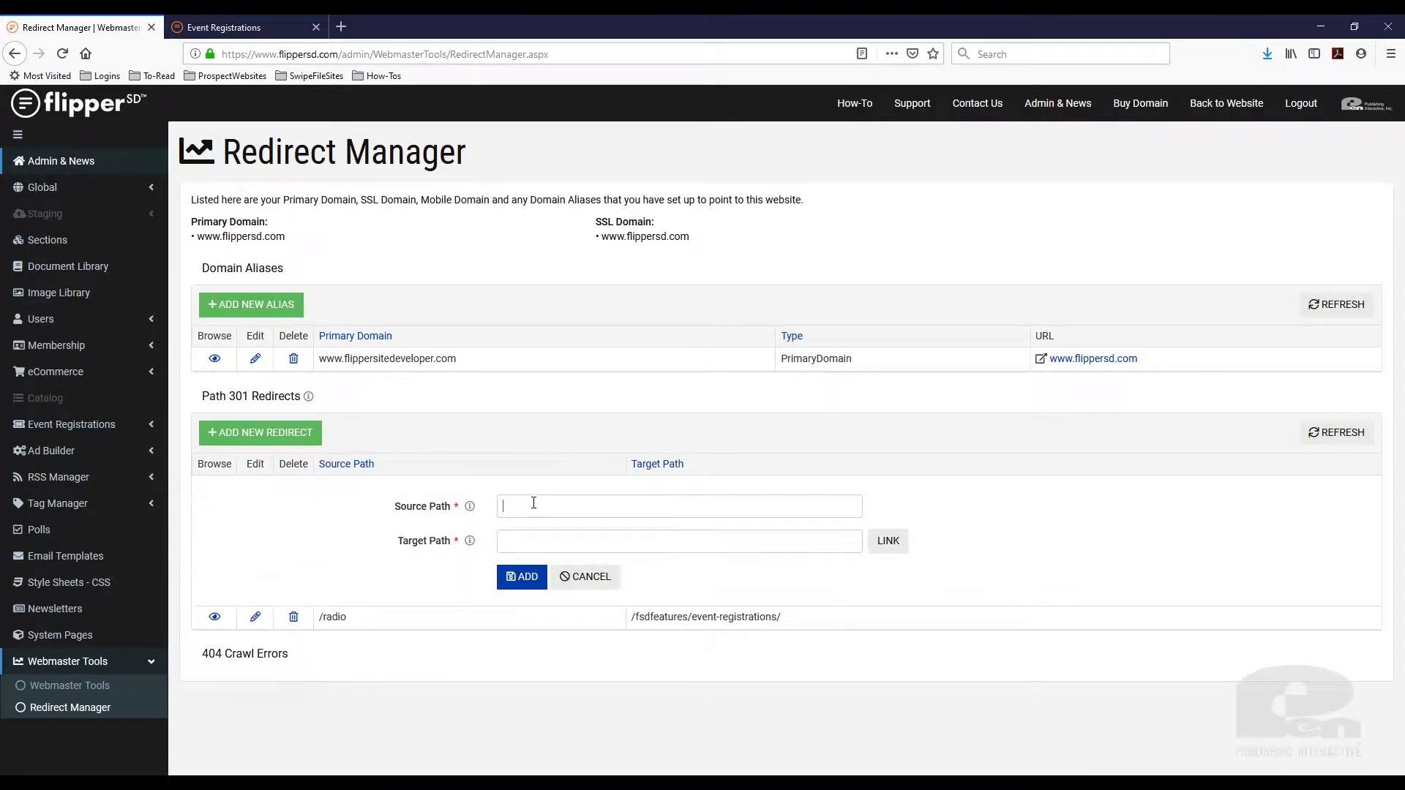
{"action": "type", "text": "/magazineA"}
{"action": "key", "text": "BackSpace"}
{"action": "triple_click", "coordinate": [515, 500]}
{"action": "left_click", "coordinate": [586, 578]}
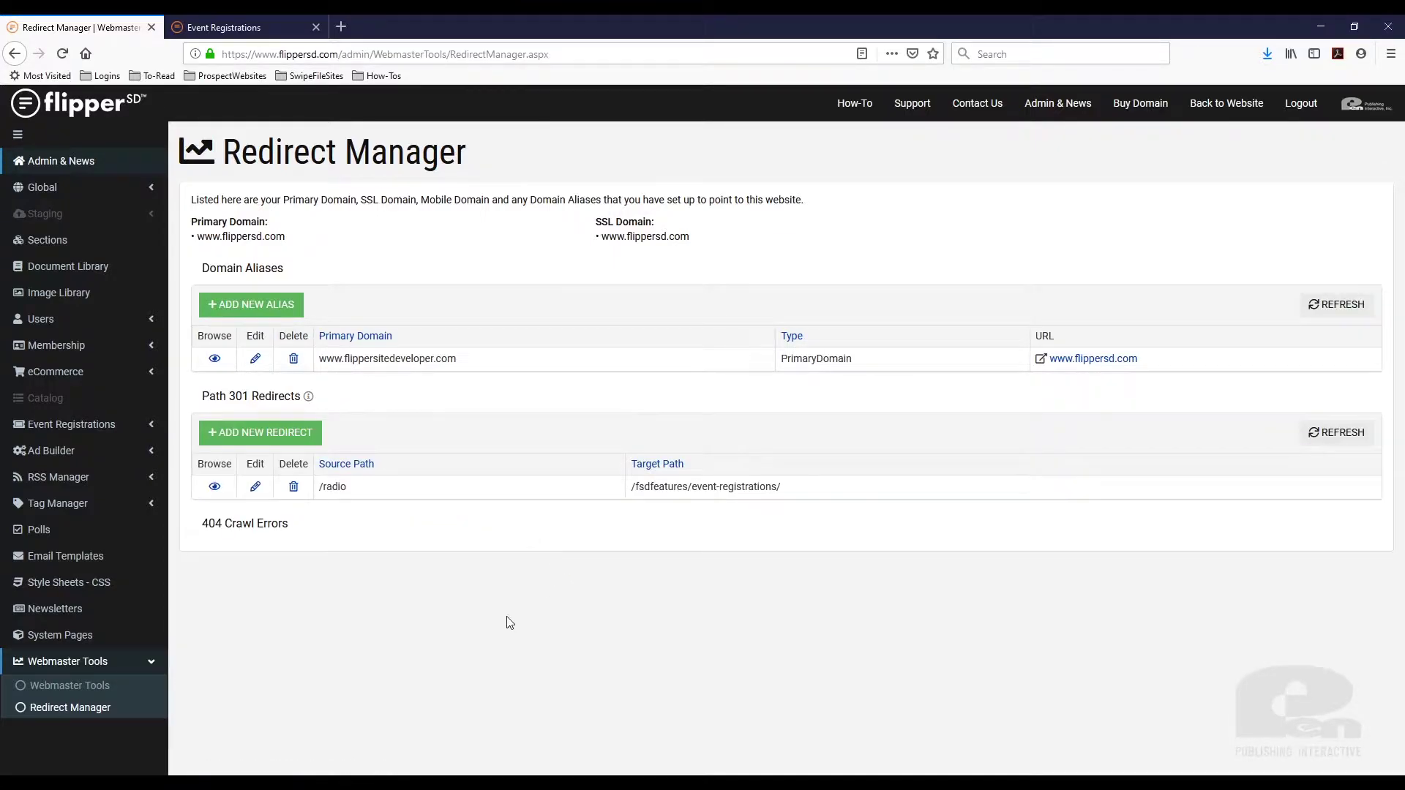